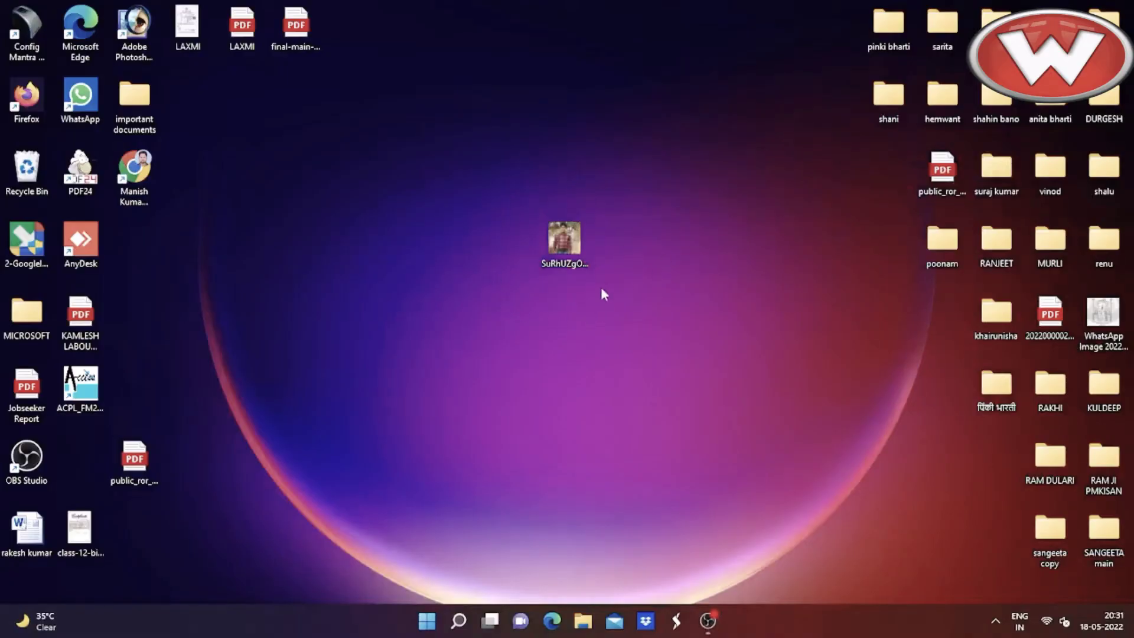
Glance at the portrait photo, then load the remove.bg site in Chrome through a Google search.
double_click(562, 248)
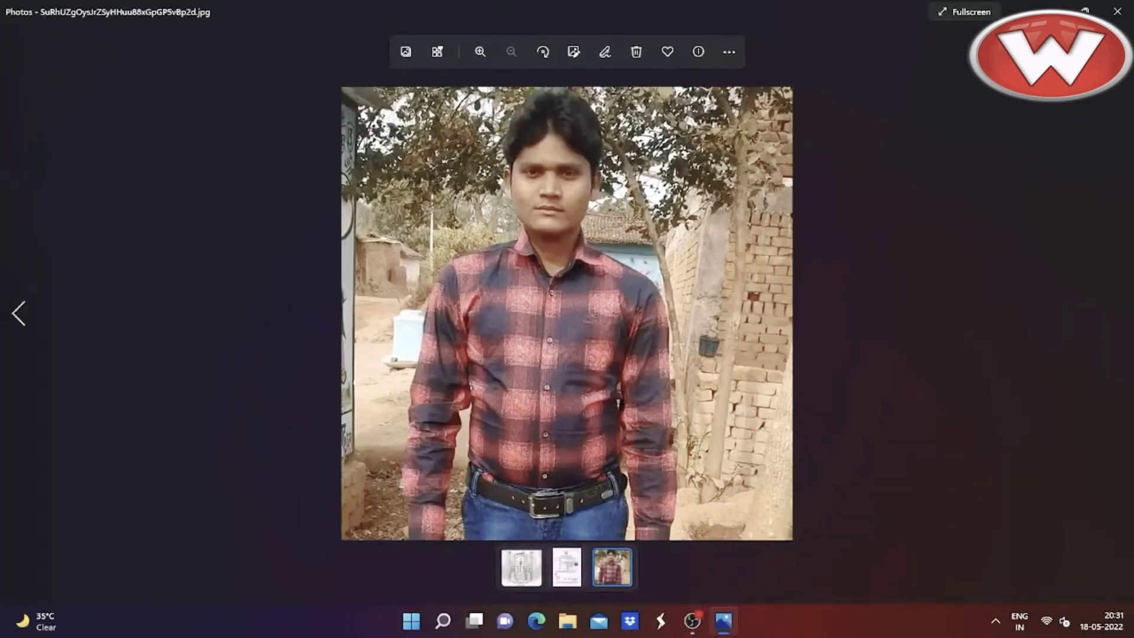
click(1117, 11)
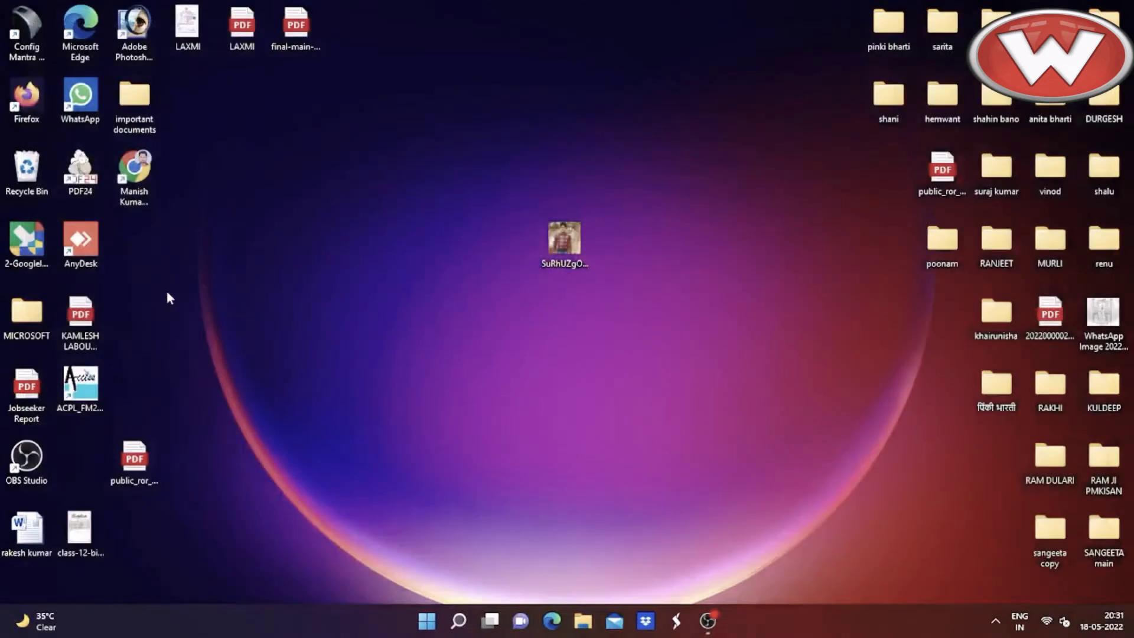
double_click(135, 180)
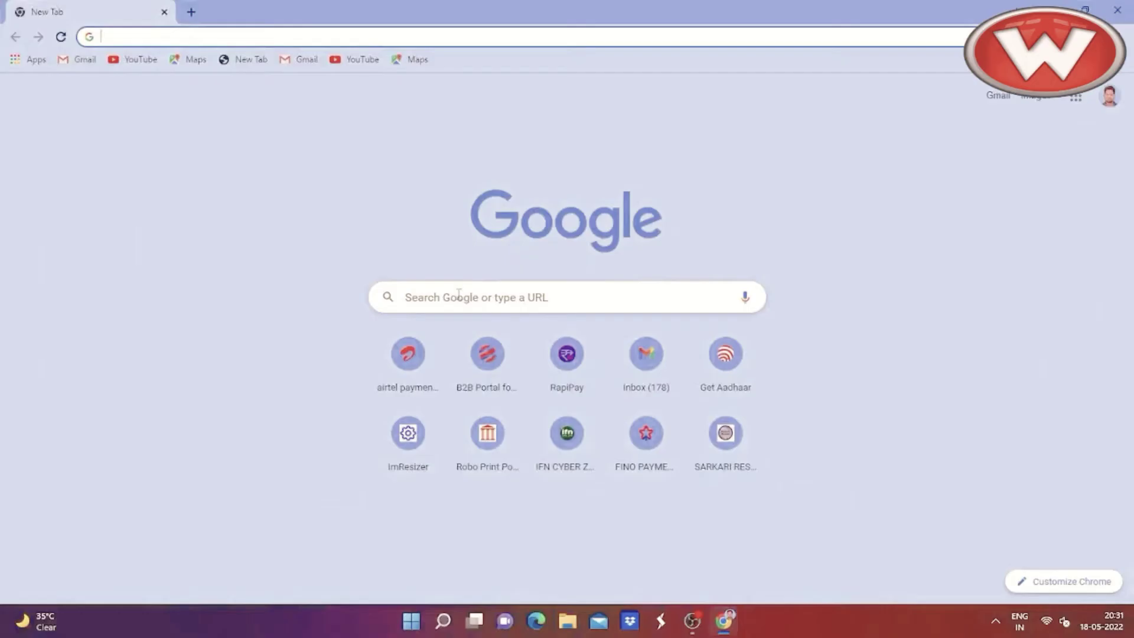
click(458, 294)
text(re)
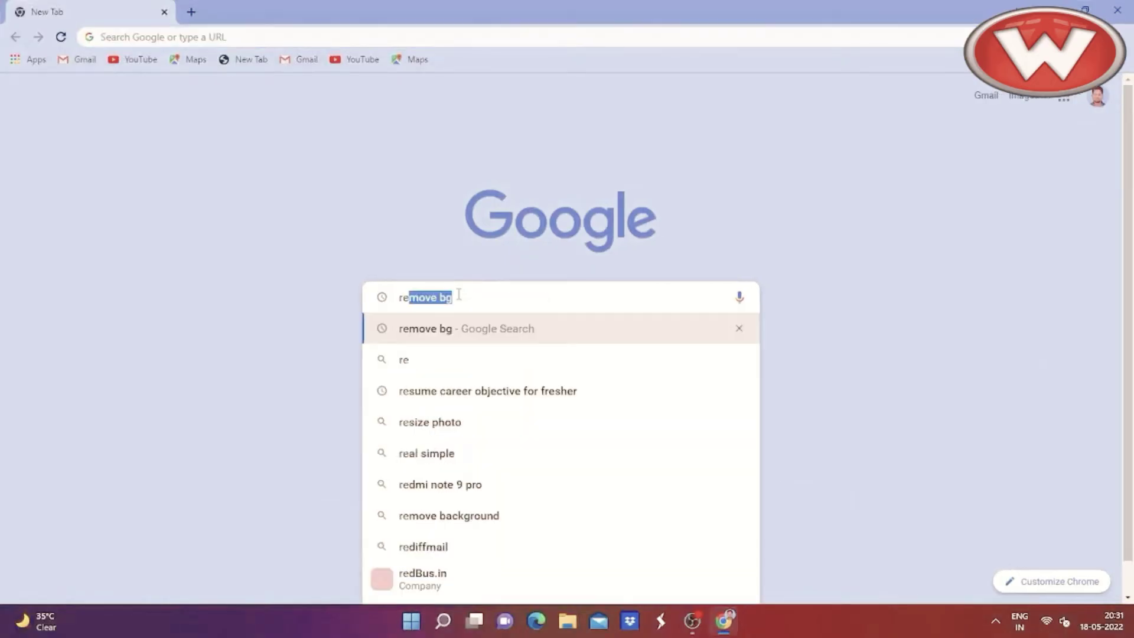
text(move)
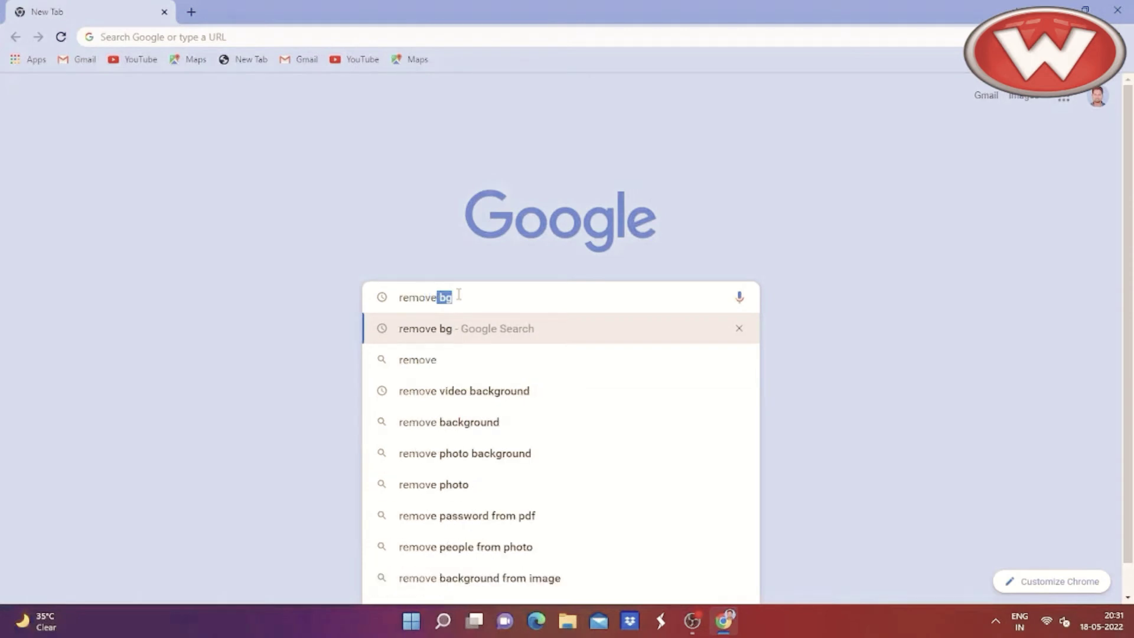
text(.bg)
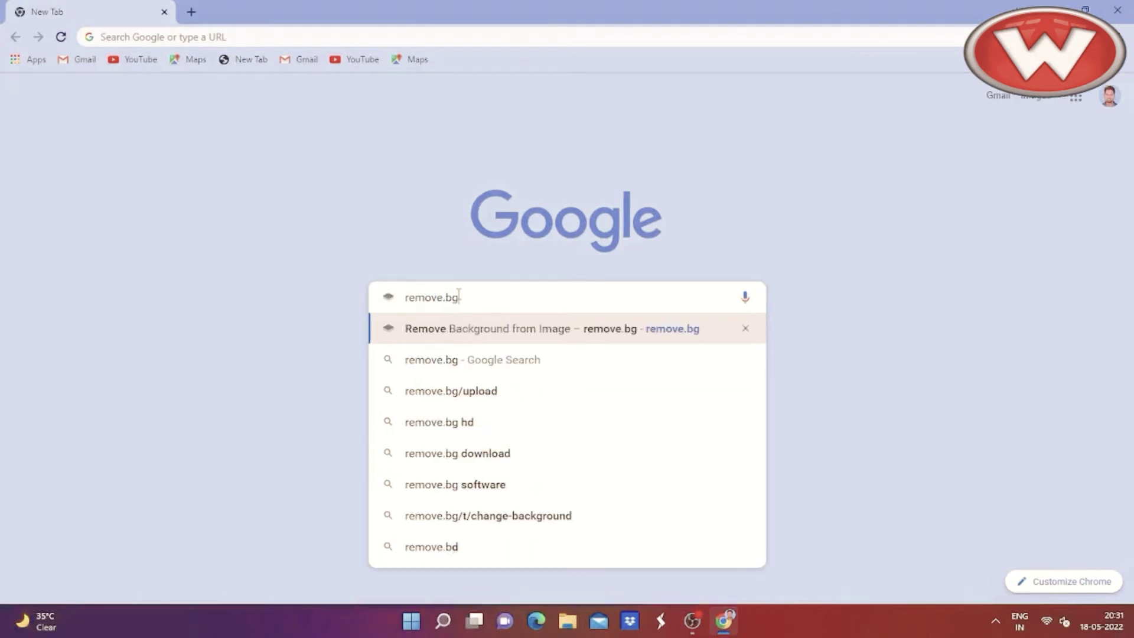
click(631, 335)
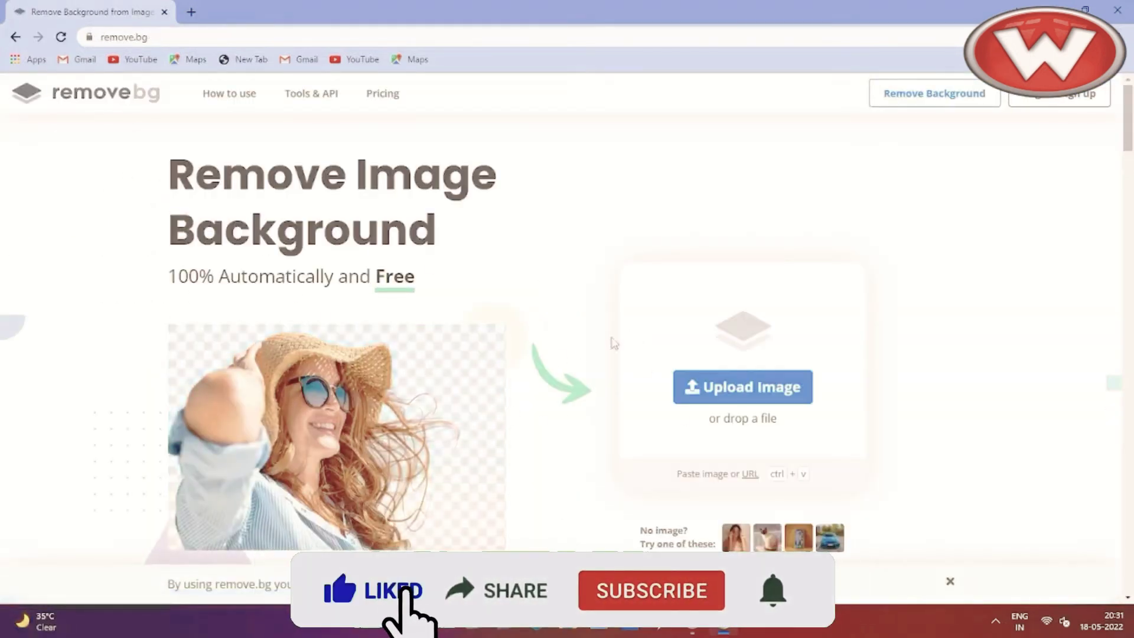
Upload the Desktop portrait to remove.bg, download the background-free PNG, and close Chrome.
click(777, 397)
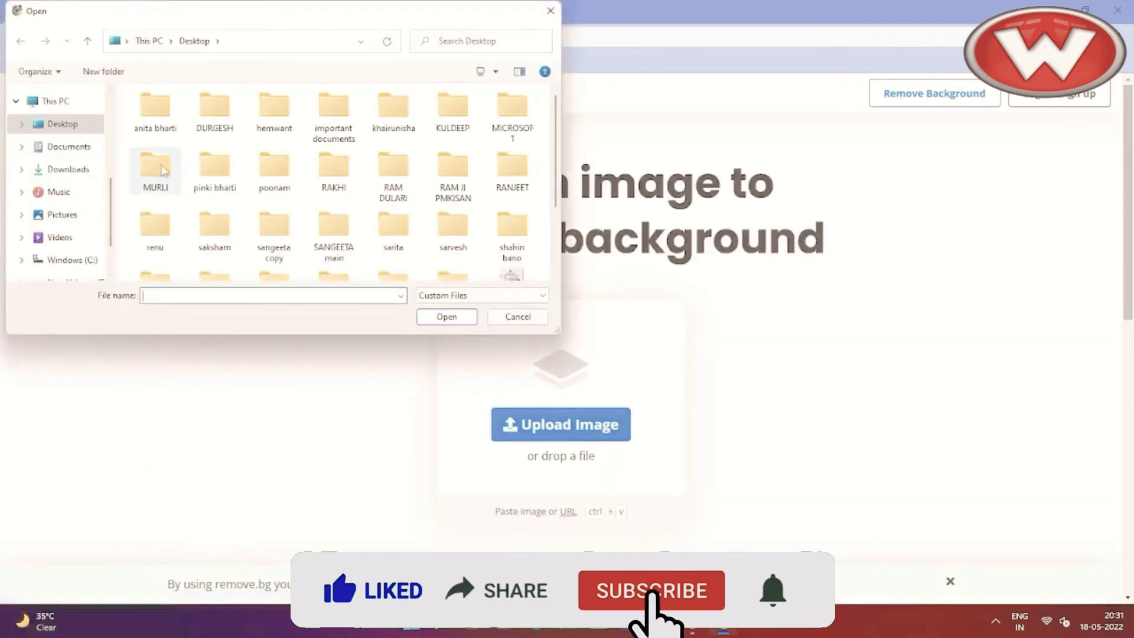
scroll(158, 195, down, 2)
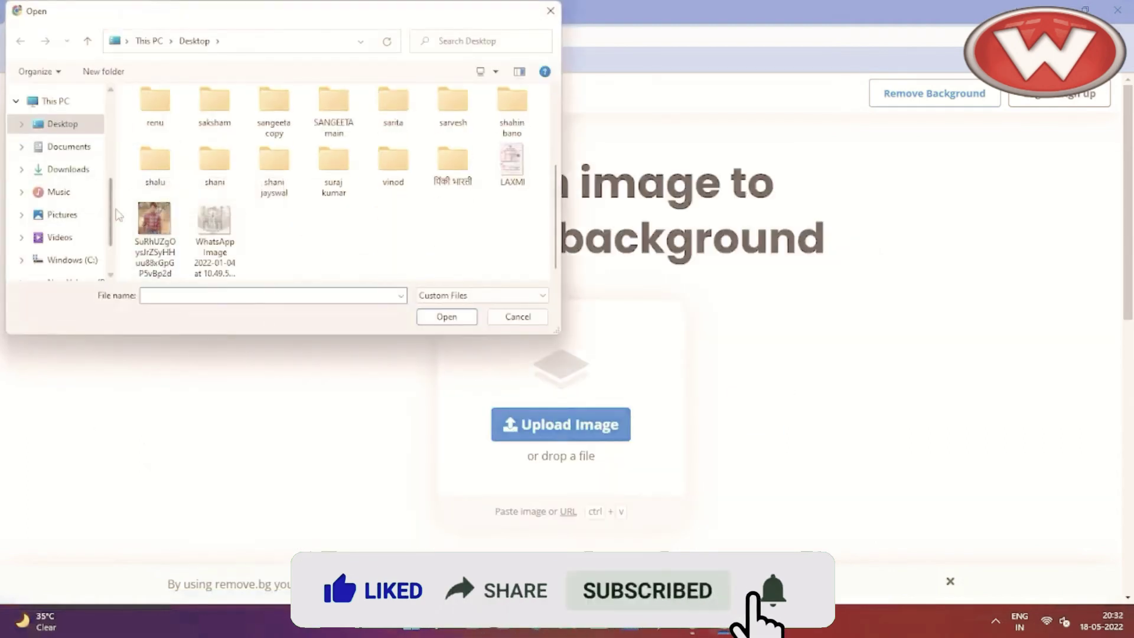
double_click(151, 231)
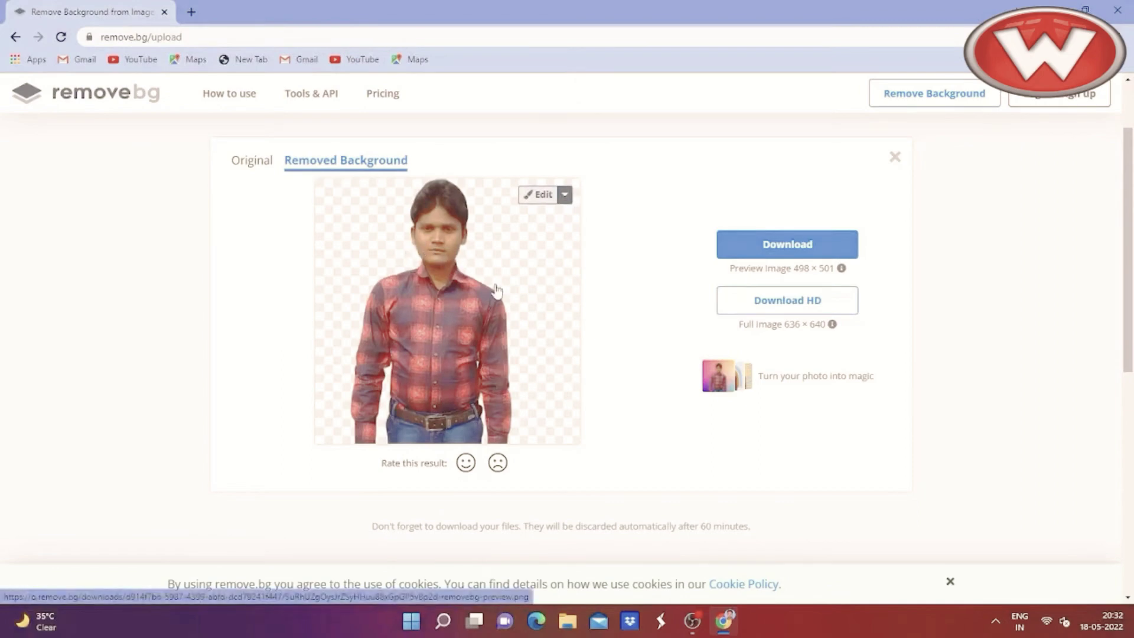
click(777, 251)
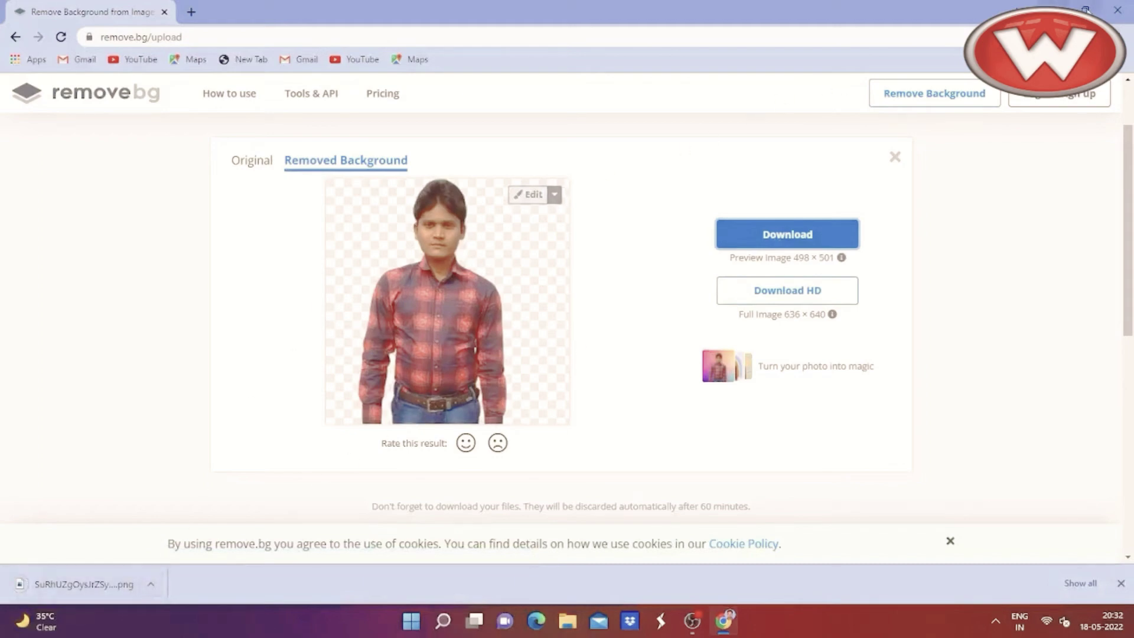
click(1119, 10)
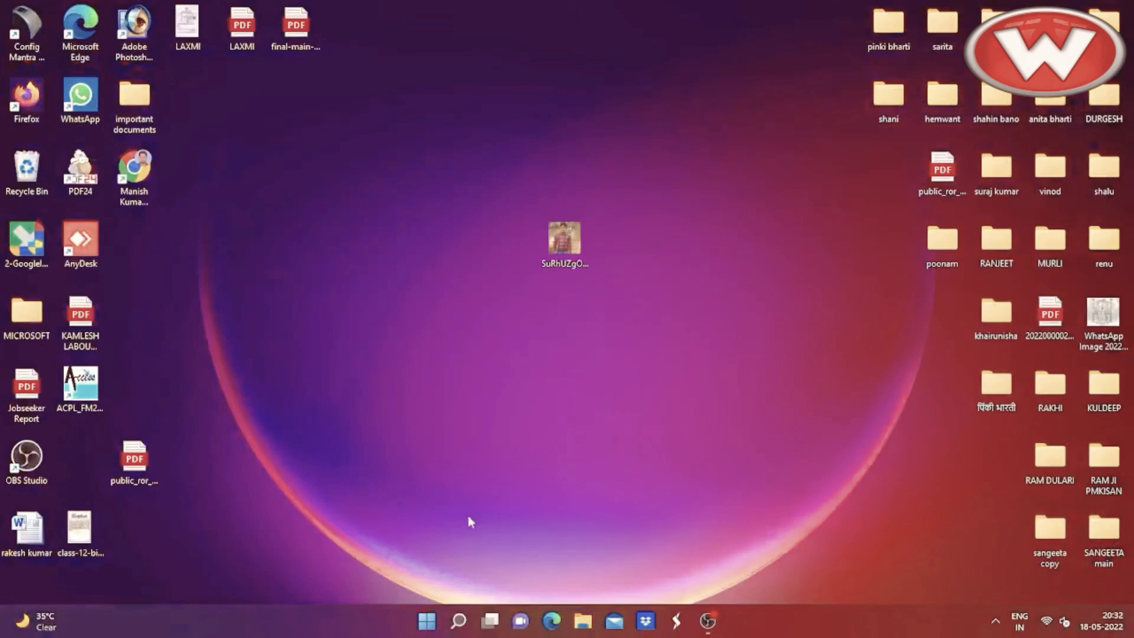
Open the newest remove.bg preview PNG from the Downloads folder in Photos.
click(581, 626)
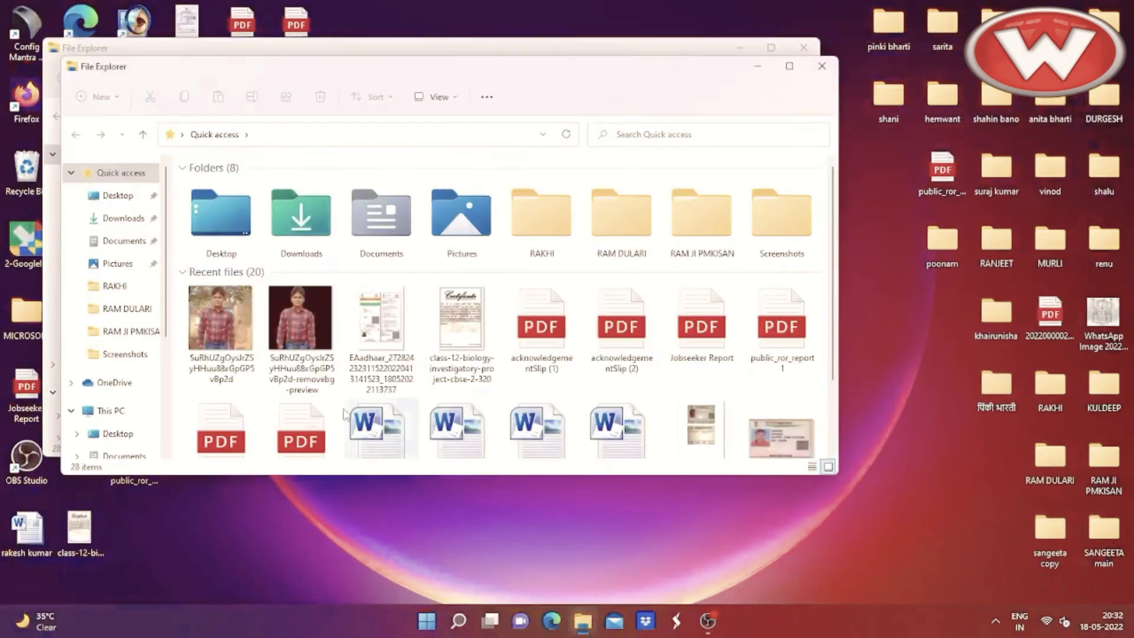
click(820, 66)
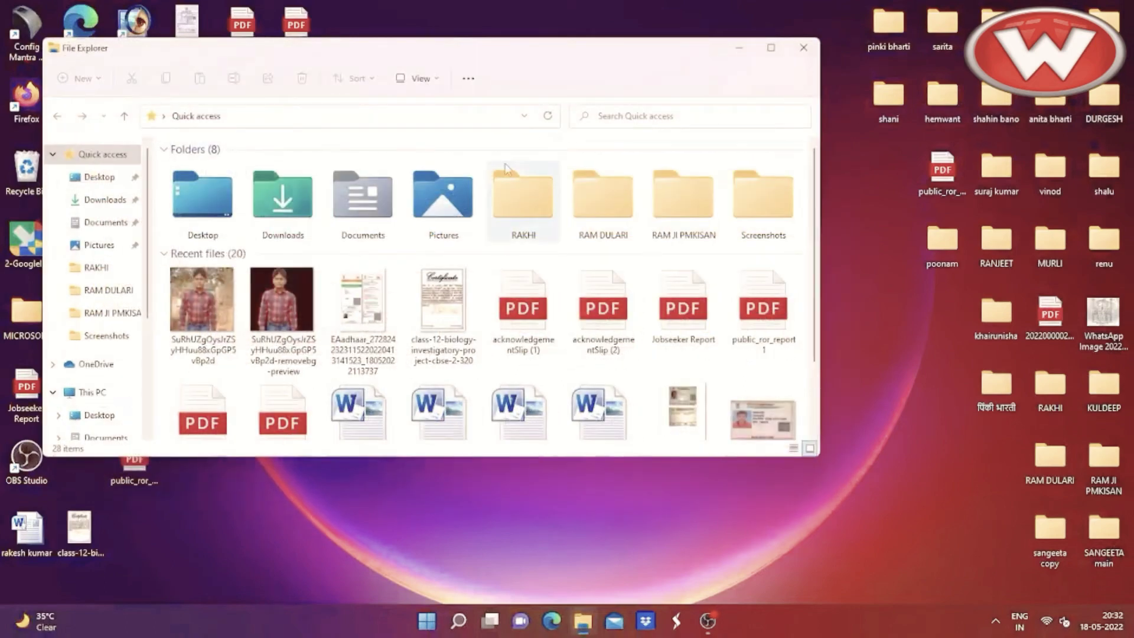
click(105, 201)
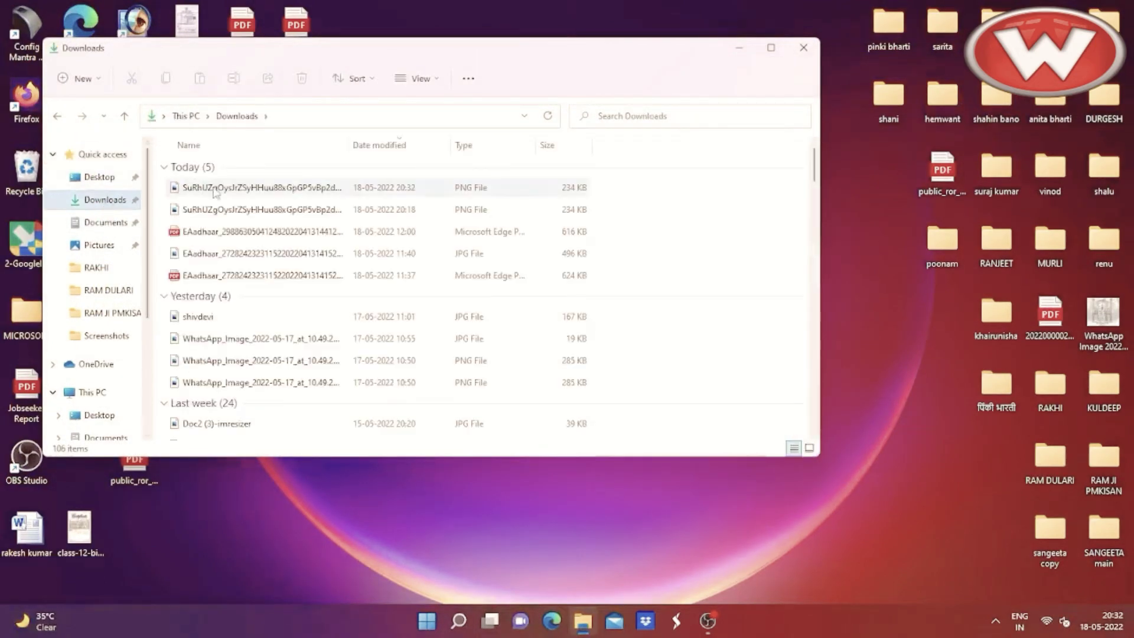
double_click(214, 189)
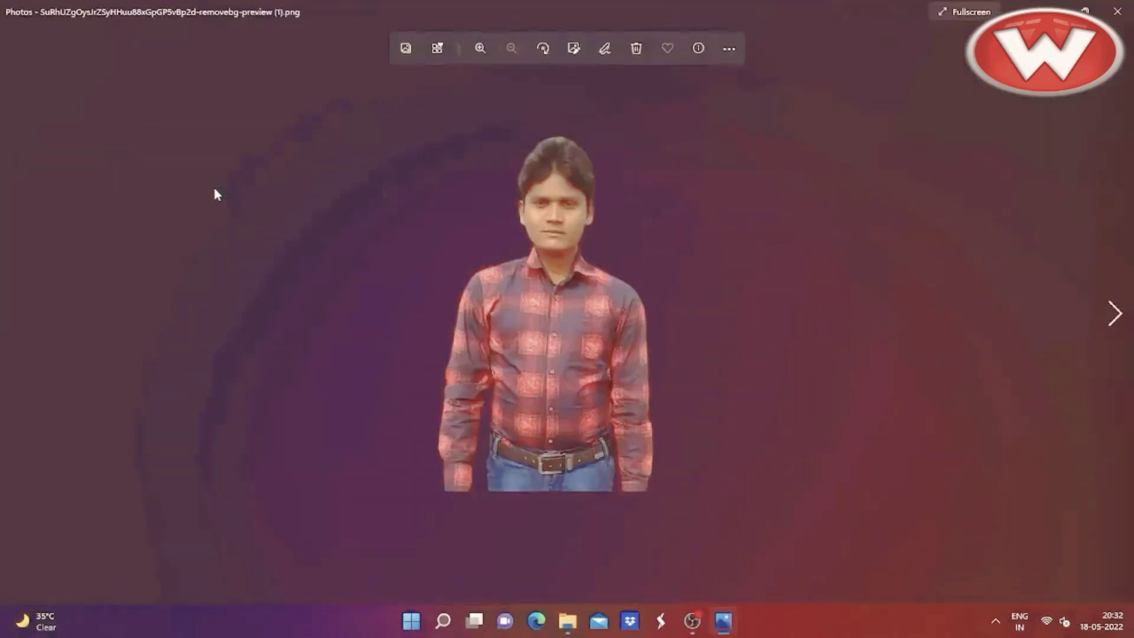
mouse_move(543, 266)
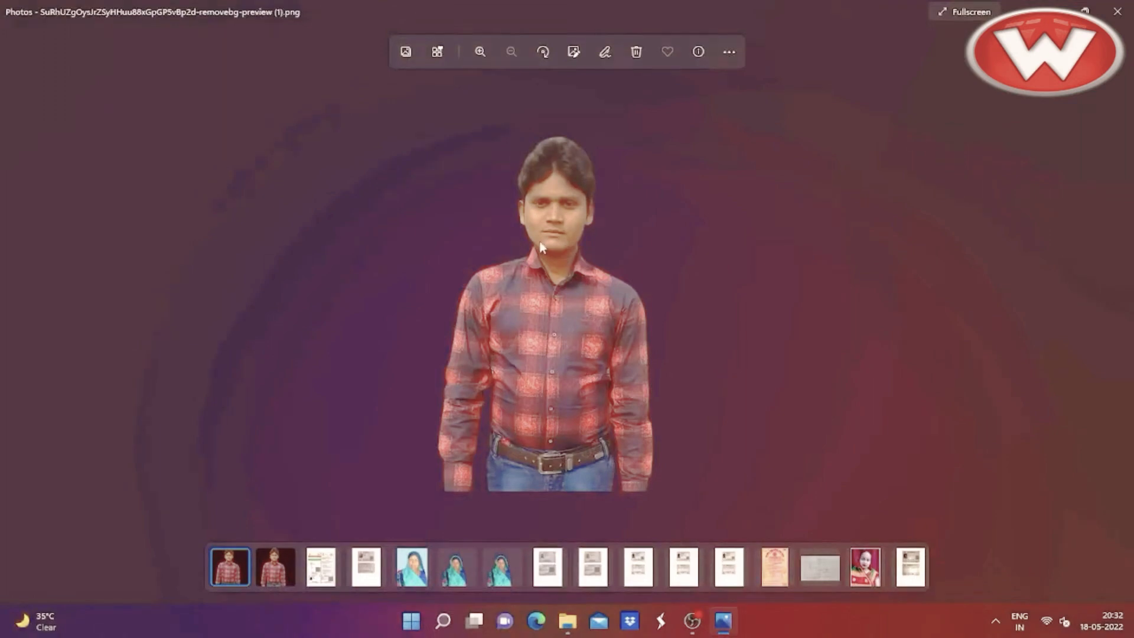
Crop the cut-out to a 265 × 321 head-and-shoulders frame and save it as a Desktop copy.
click(572, 53)
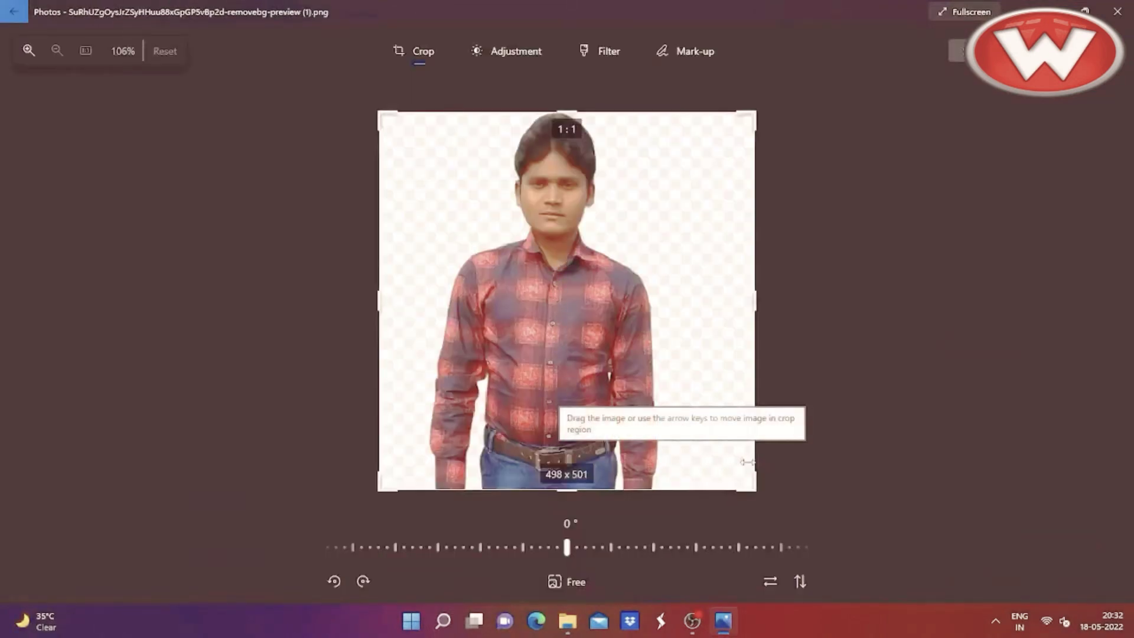
mouse_move(754, 489)
mouse_down()
mouse_move(680, 362)
mouse_move(656, 347)
mouse_up()
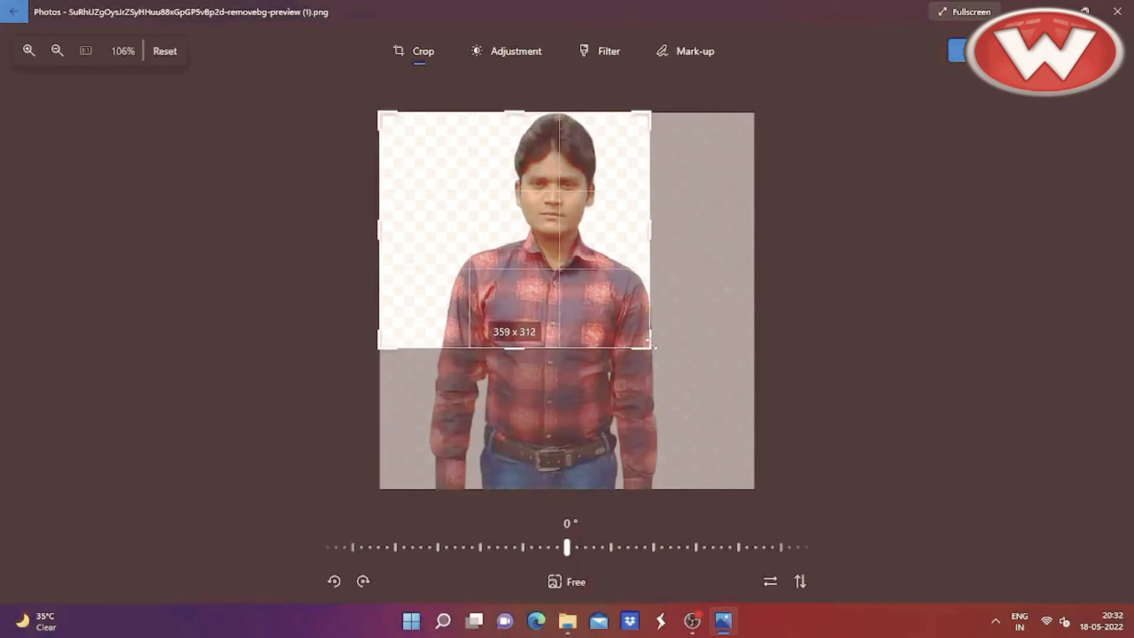
drag(341, 295, 456, 297)
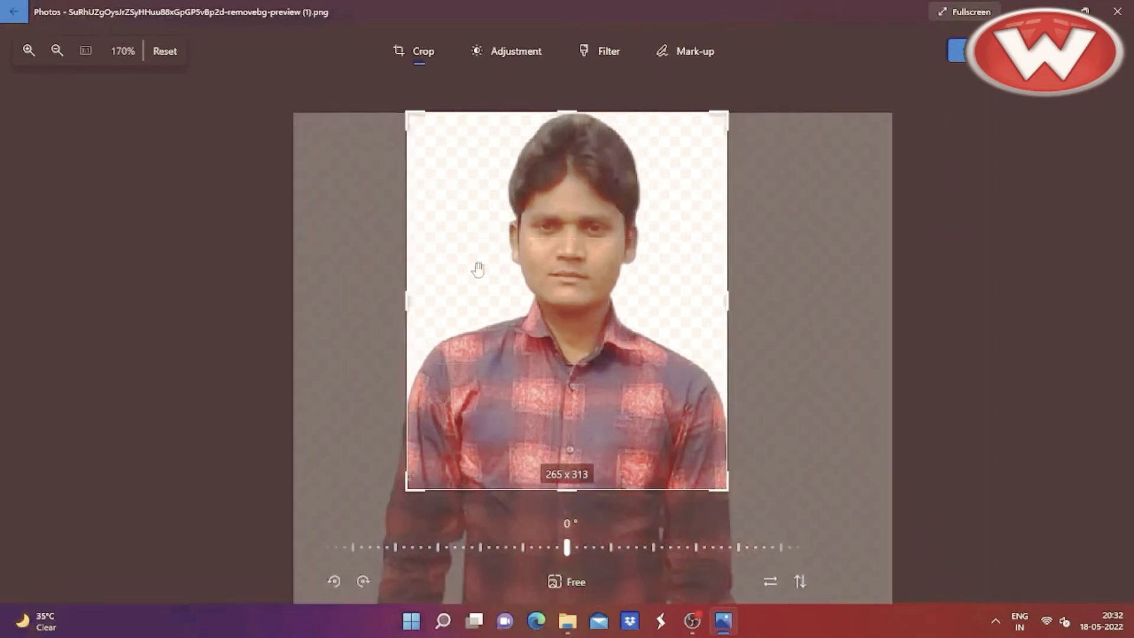
mouse_move(578, 475)
mouse_down()
mouse_move(570, 468)
mouse_move(566, 483)
mouse_up()
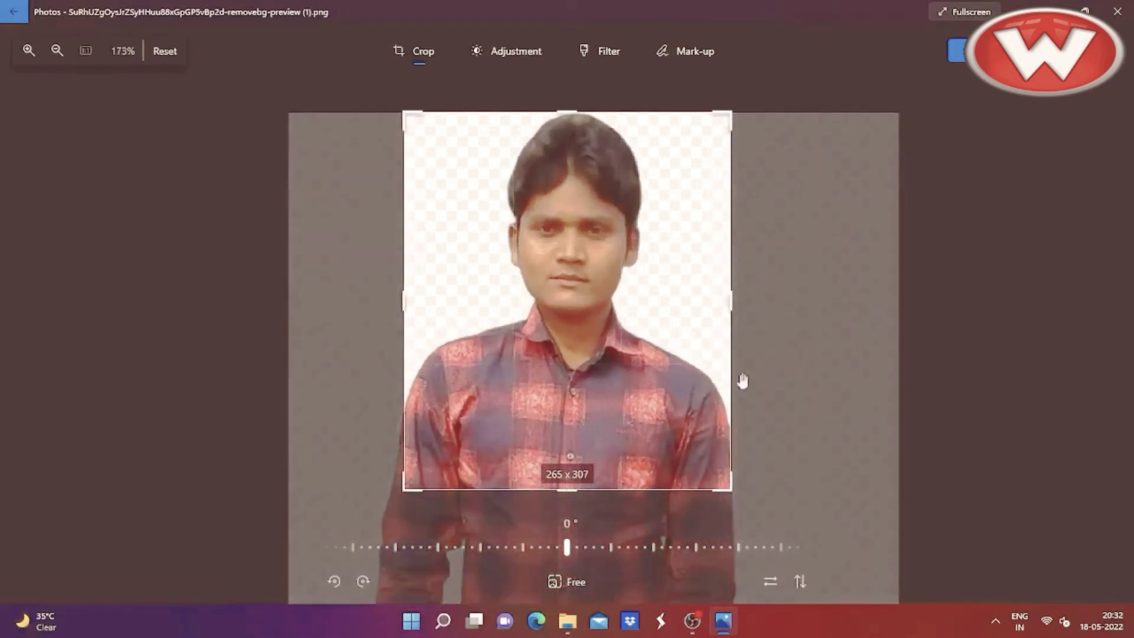
drag(571, 493, 571, 508)
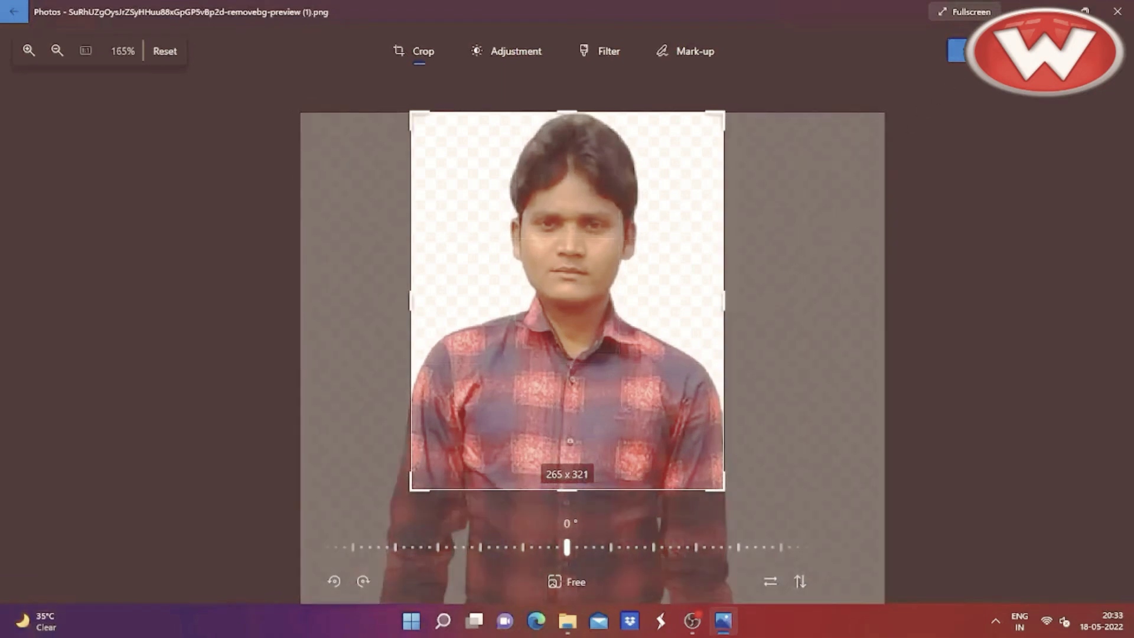
click(958, 50)
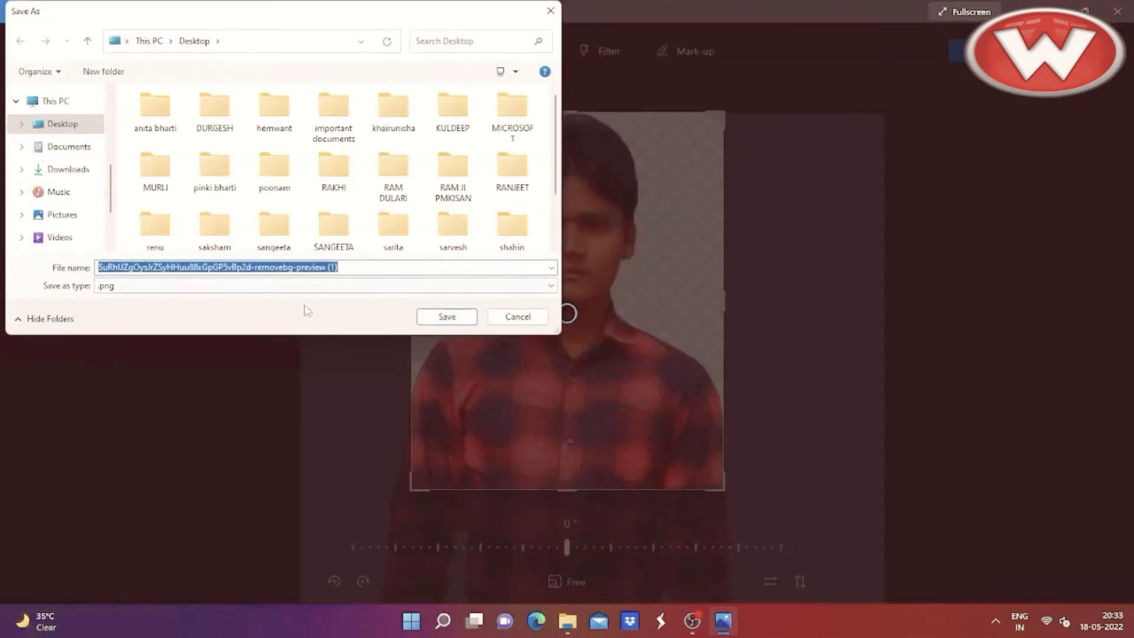
click(427, 316)
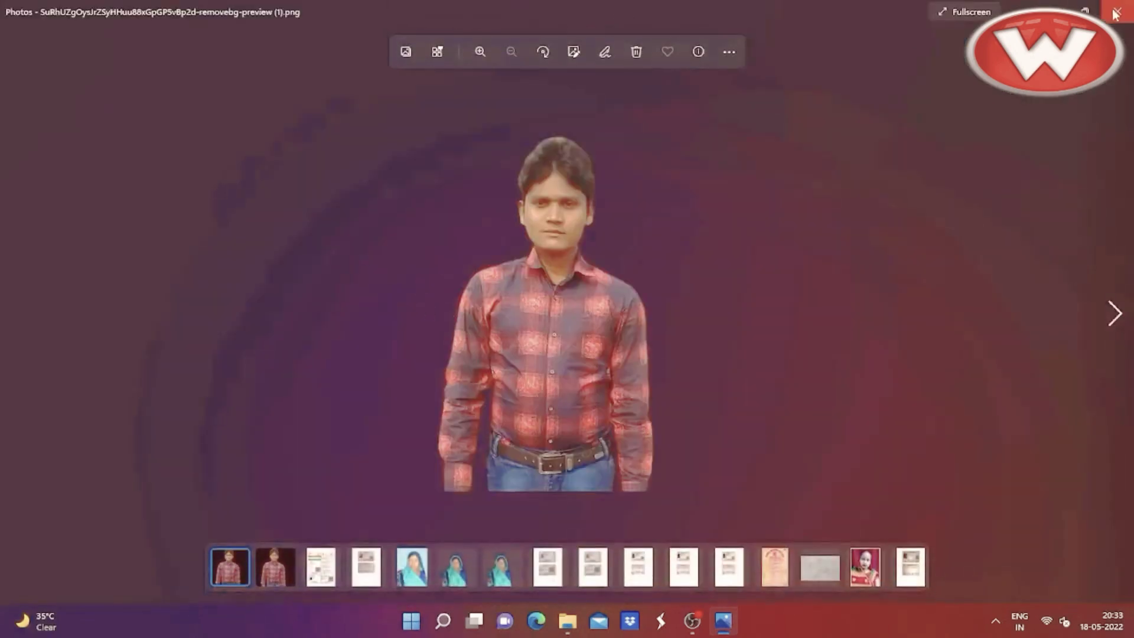
Close Photos and Downloads, check the cropped copy, reposition its desktop icon, and launch Photoshop.
click(1116, 11)
click(803, 48)
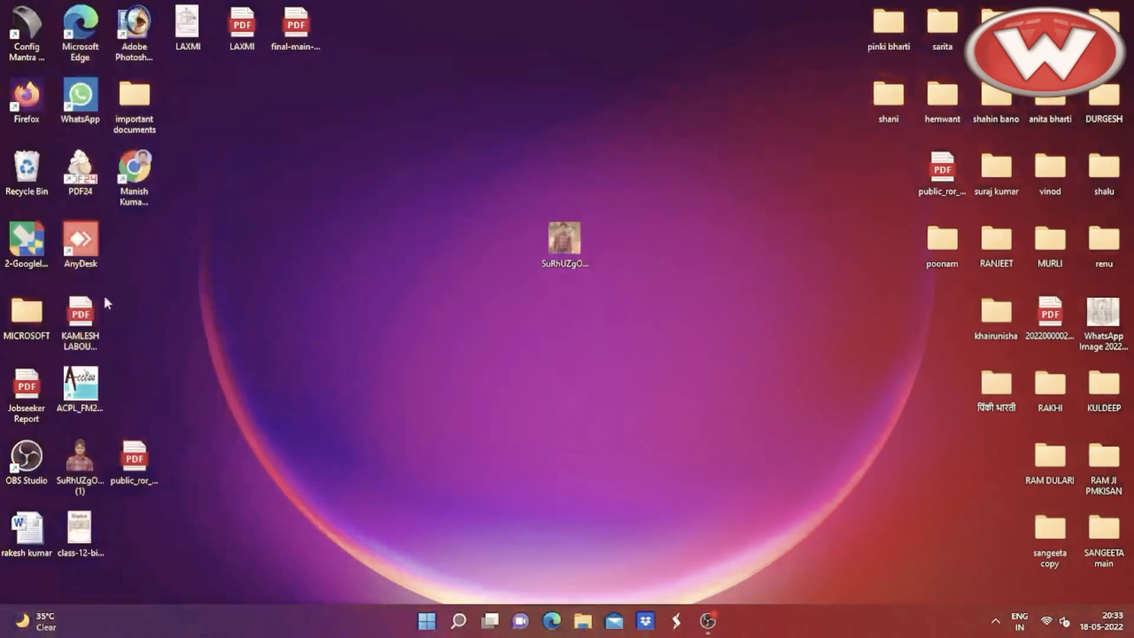
double_click(73, 465)
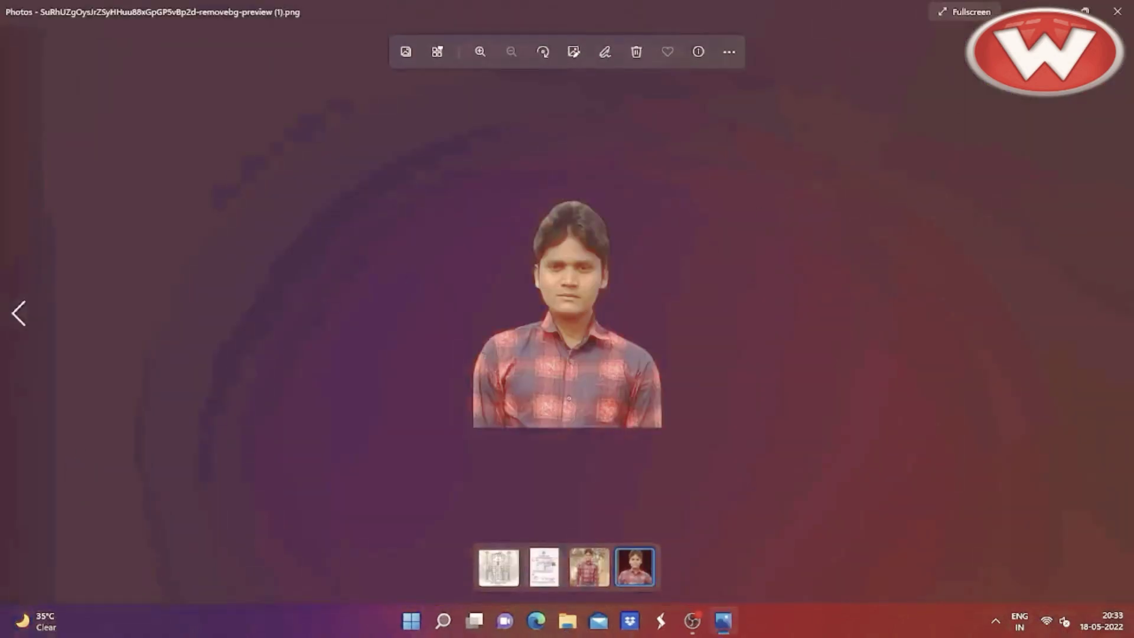
click(1109, 13)
drag(80, 458, 277, 257)
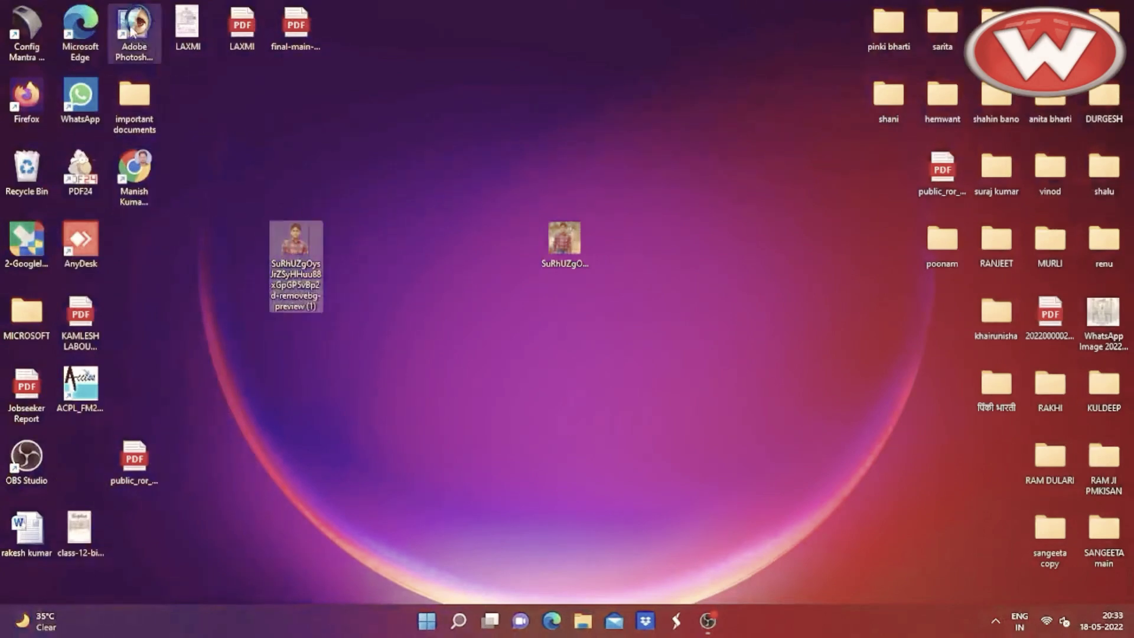
double_click(133, 33)
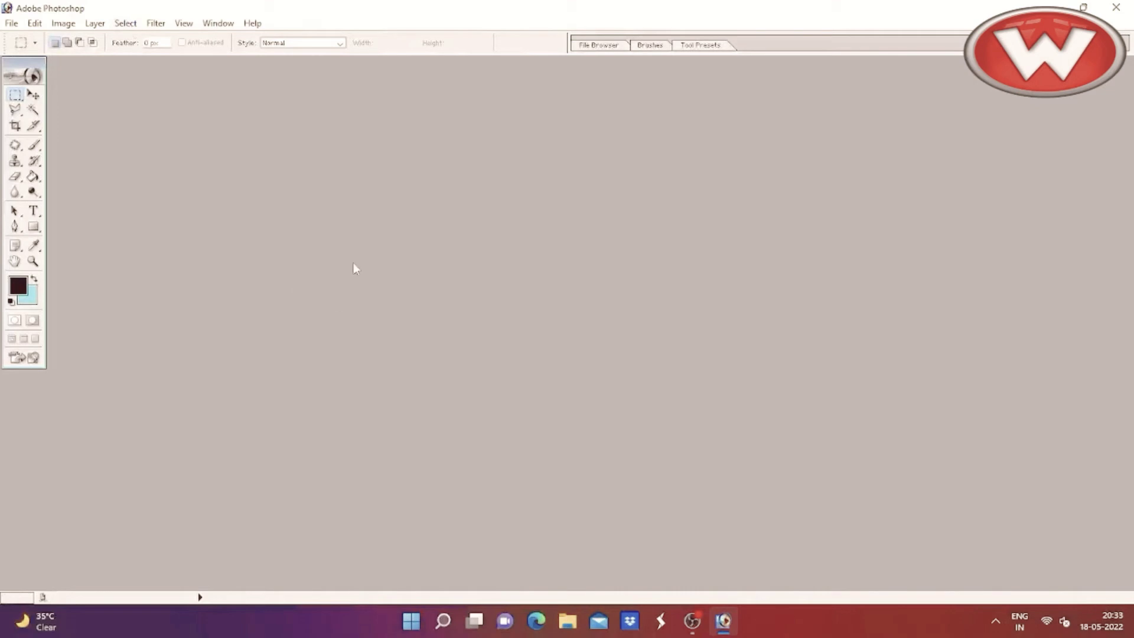
Open the Desktop's removebg-preview (1) PNG in Photoshop and maximize its document window.
key(ctrl+o)
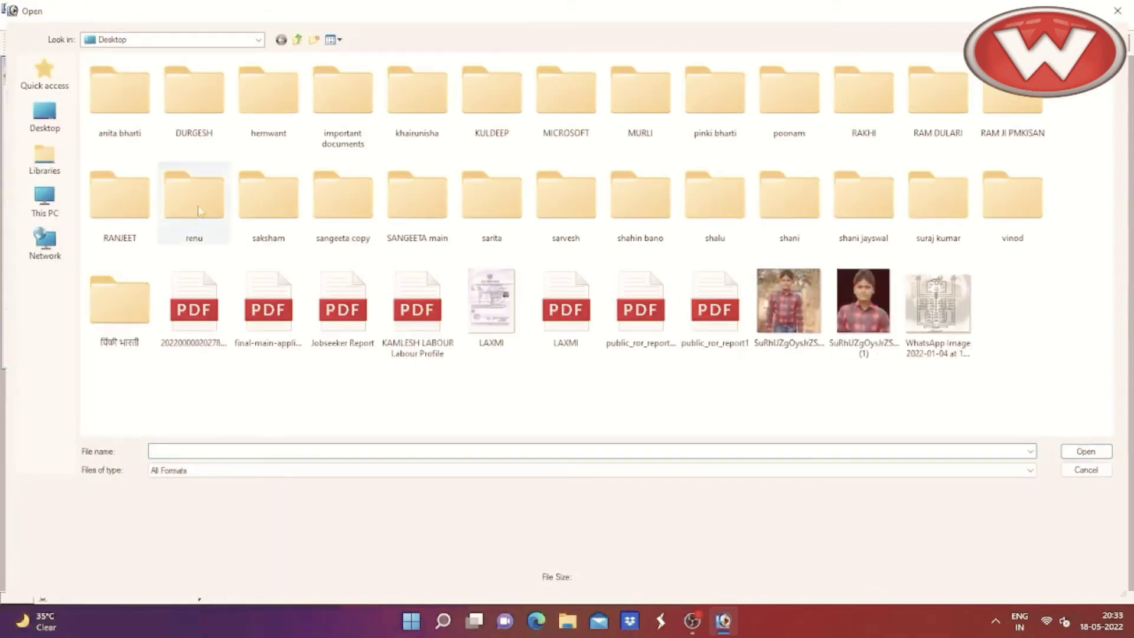
click(56, 127)
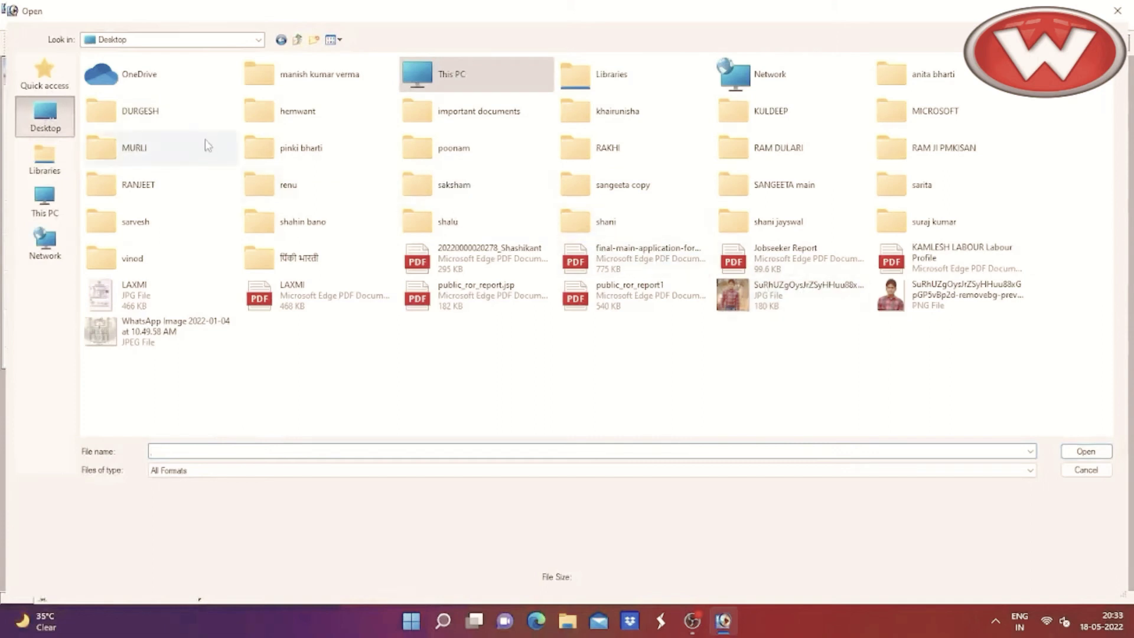
click(933, 300)
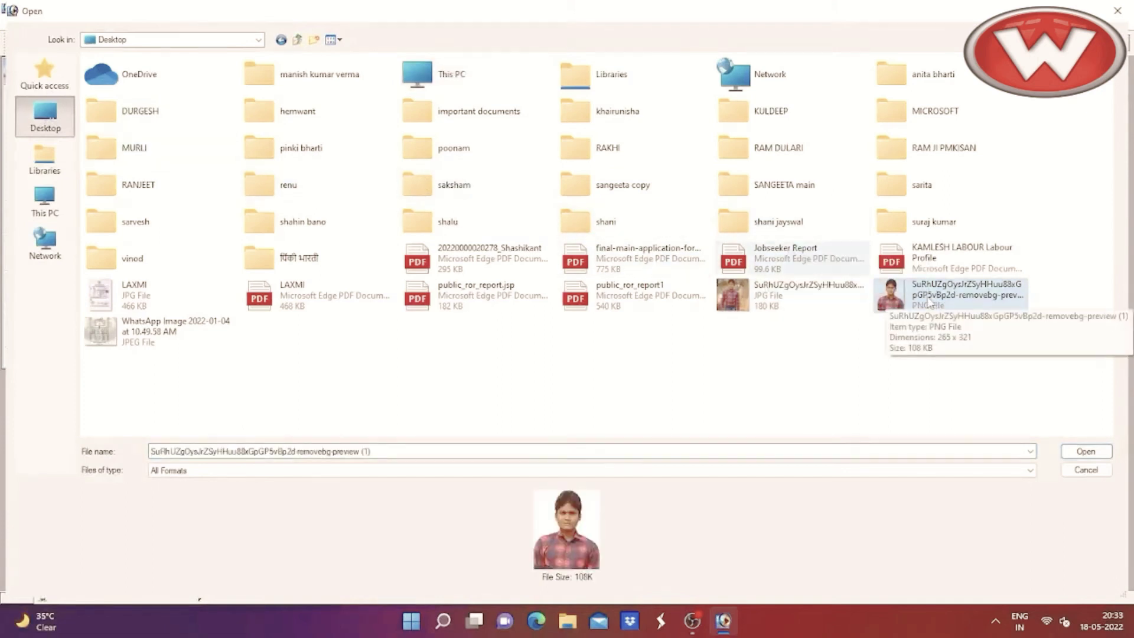
click(1084, 452)
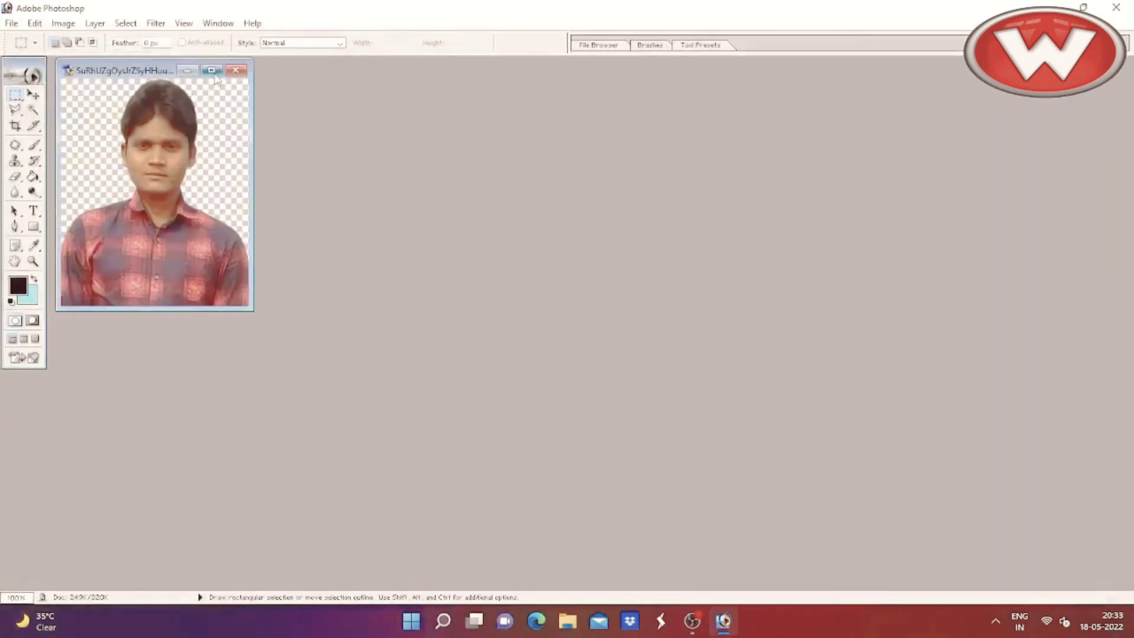
click(211, 70)
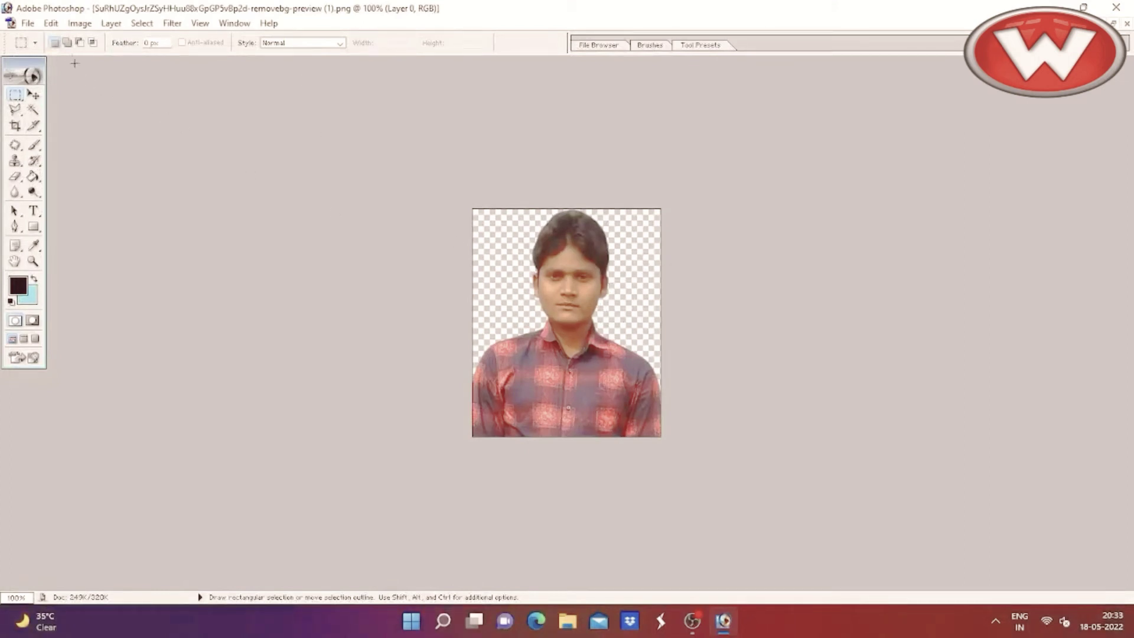
click(77, 23)
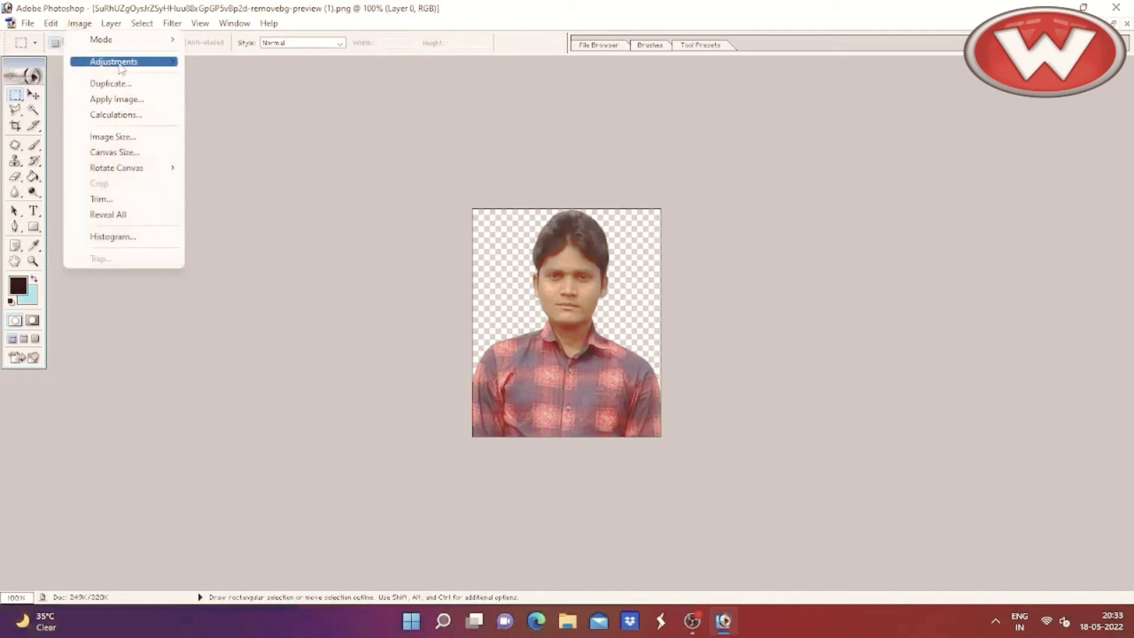
mouse_move(123, 62)
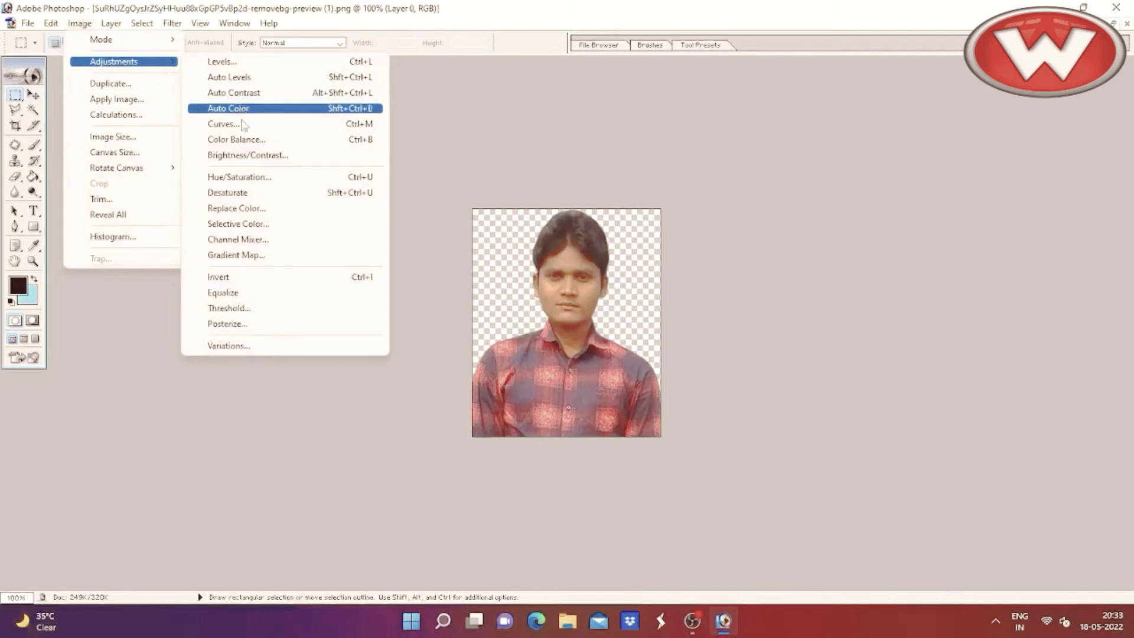
Apply a Brightness/Contrast adjustment of brightness +19 and contrast +1 to the portrait.
click(293, 155)
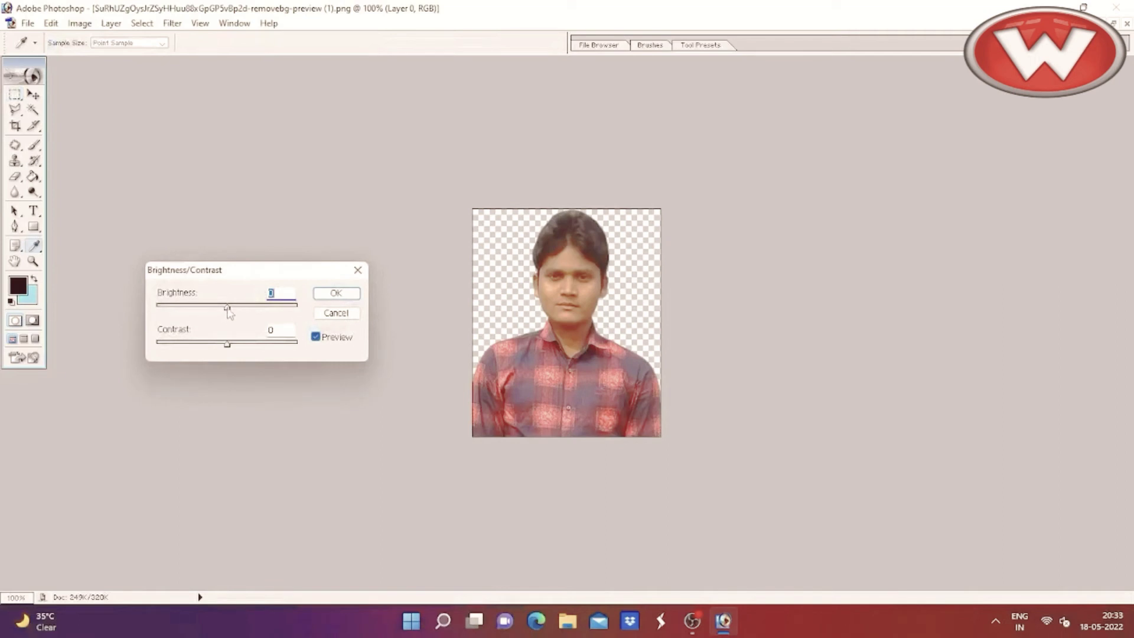
drag(233, 306, 251, 309)
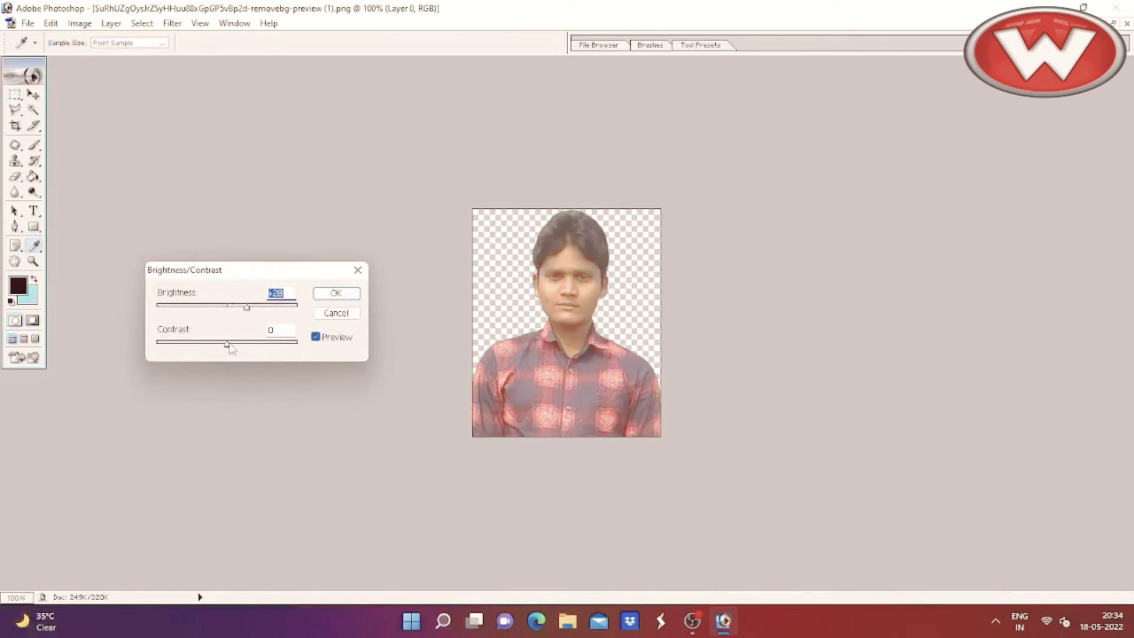
drag(238, 349, 246, 351)
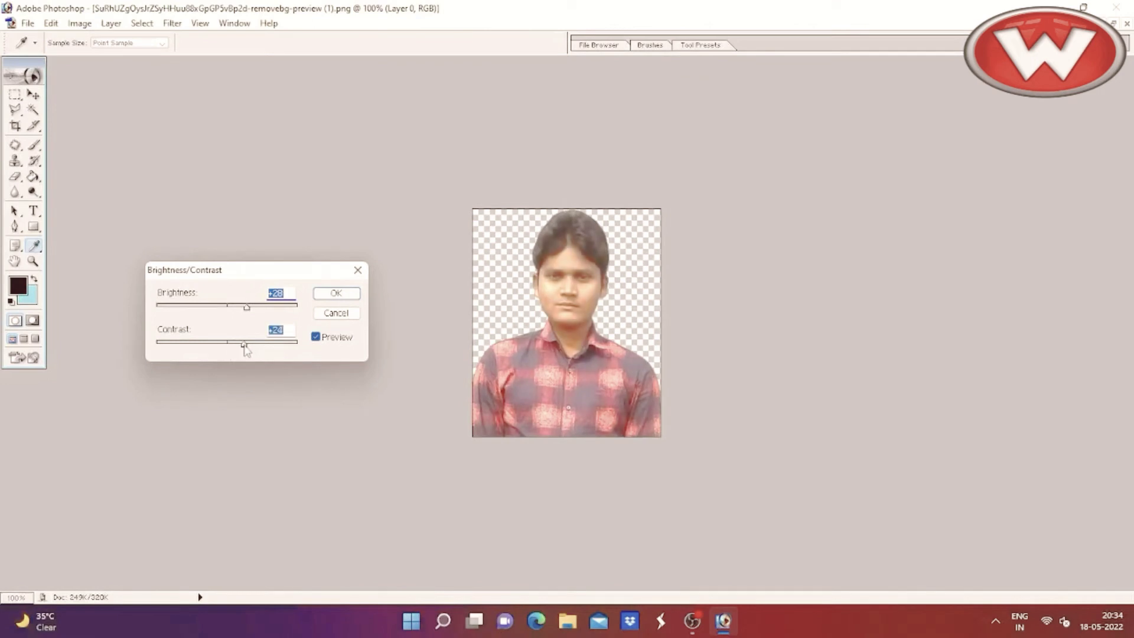
drag(233, 345, 228, 345)
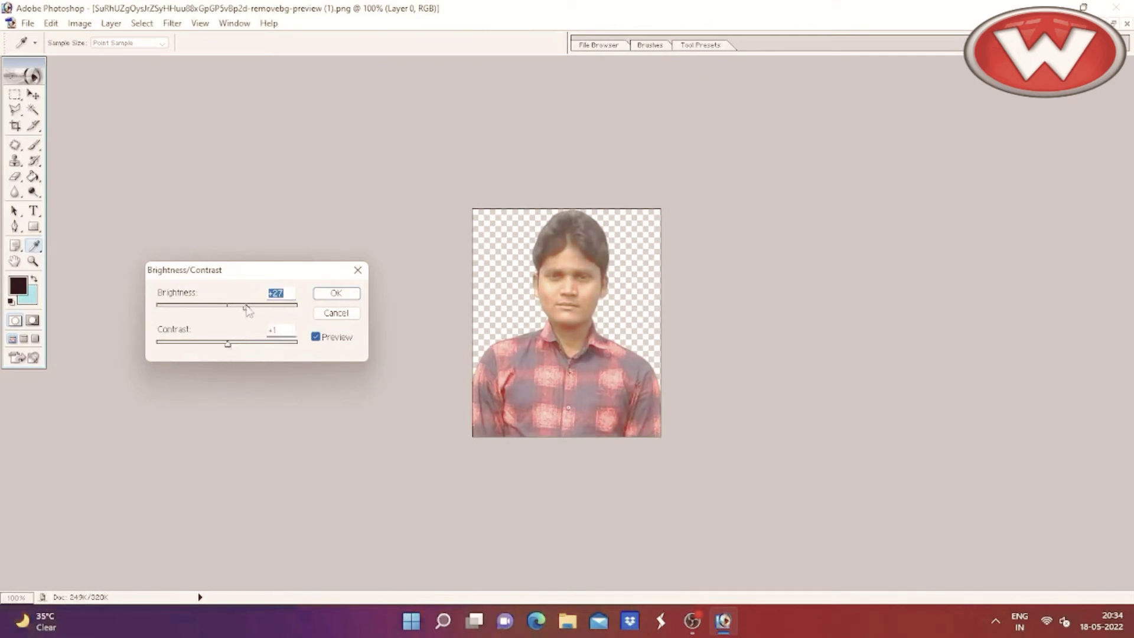
drag(247, 307, 240, 308)
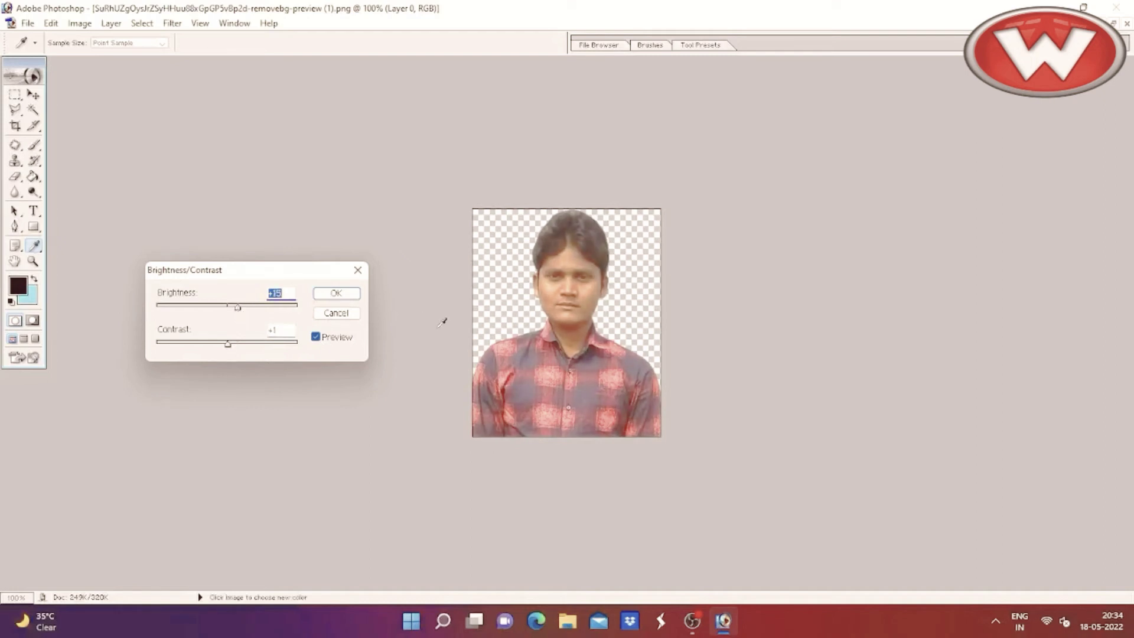
click(335, 295)
click(334, 295)
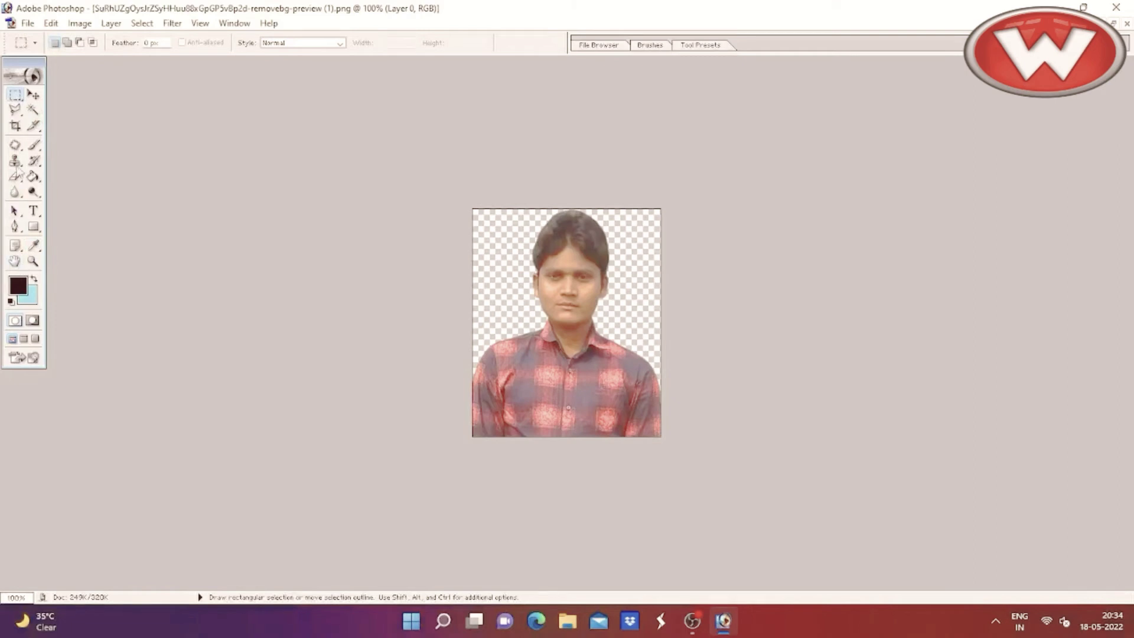
Crop the portrait to 3.2 × 4.2 cm at 300 pixels/inch, nudging the frame right first.
click(16, 128)
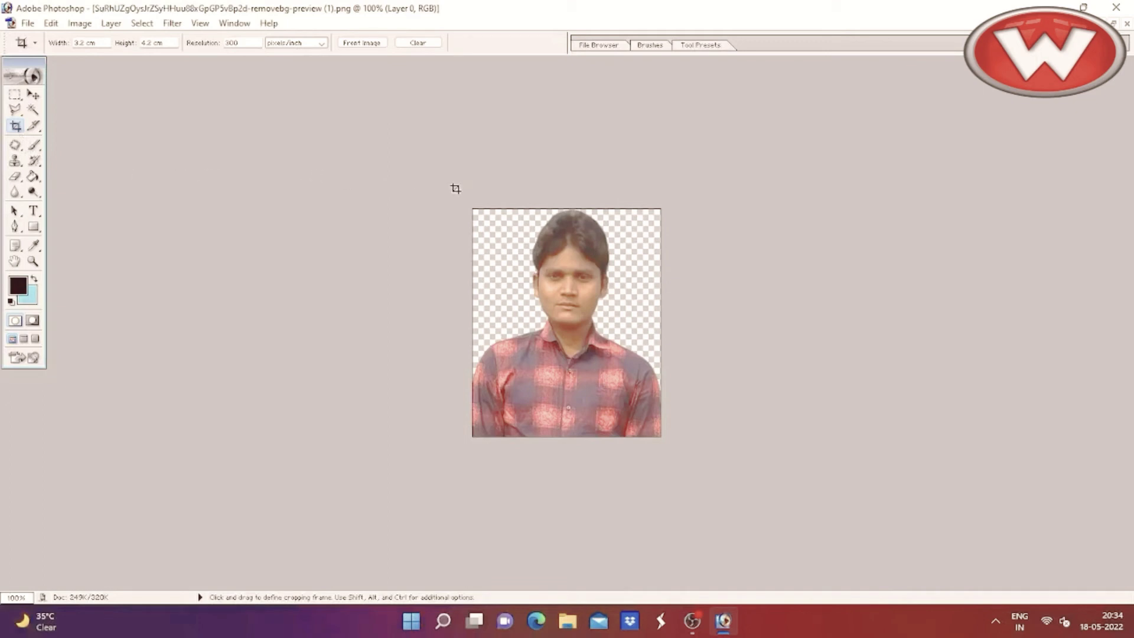
drag(455, 188, 703, 457)
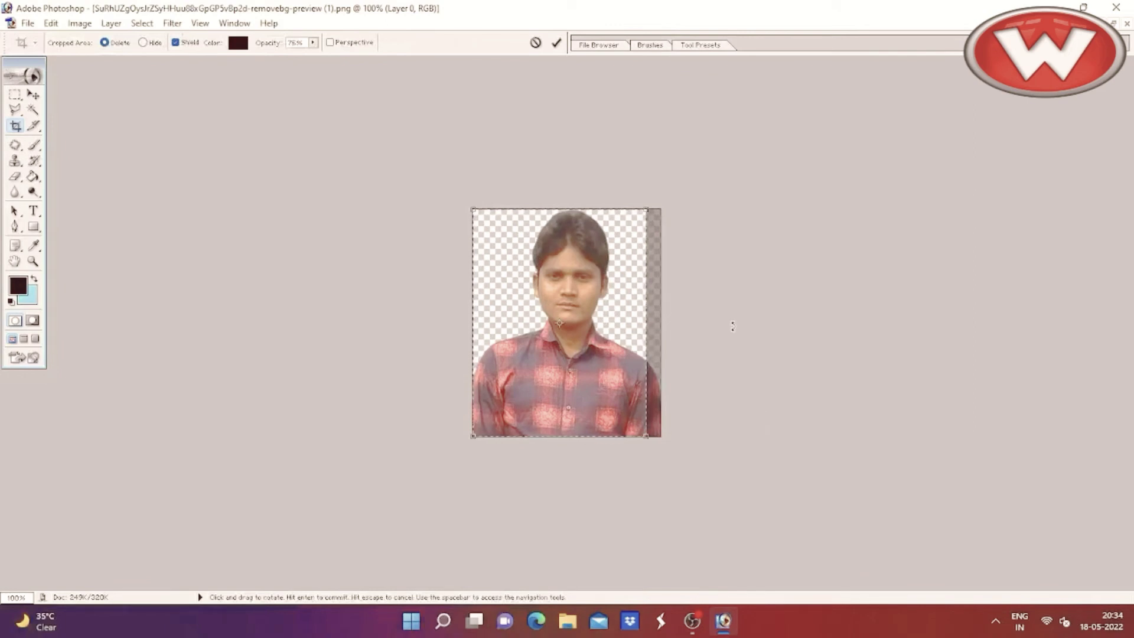
key(Right)
key(Right)
key(Right)
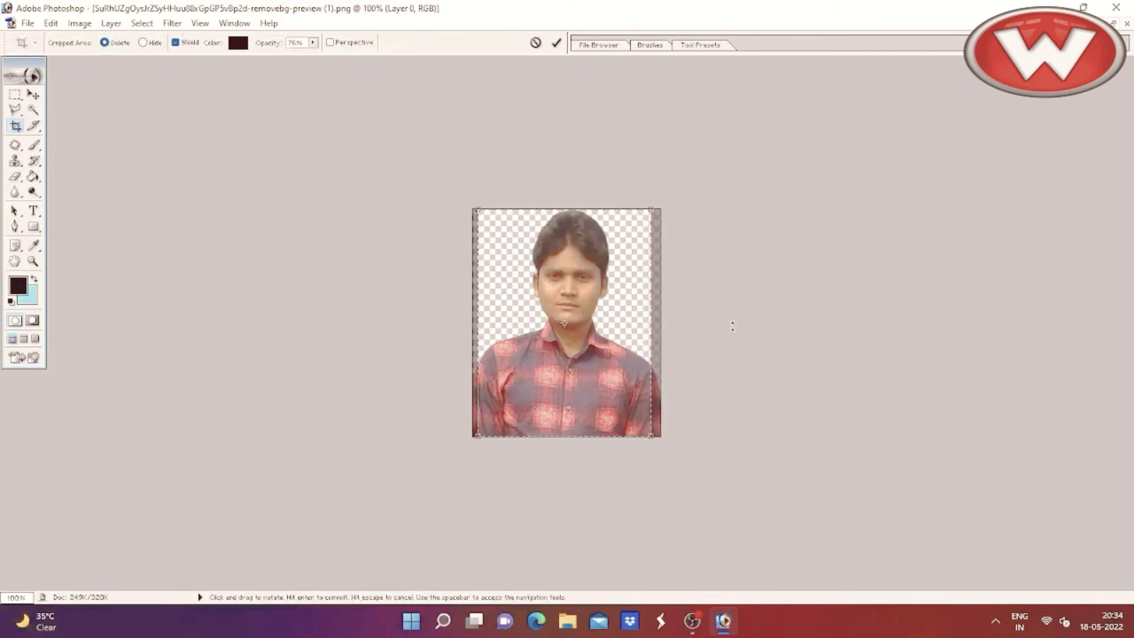
key(Right)
key(Right)
key(Right)
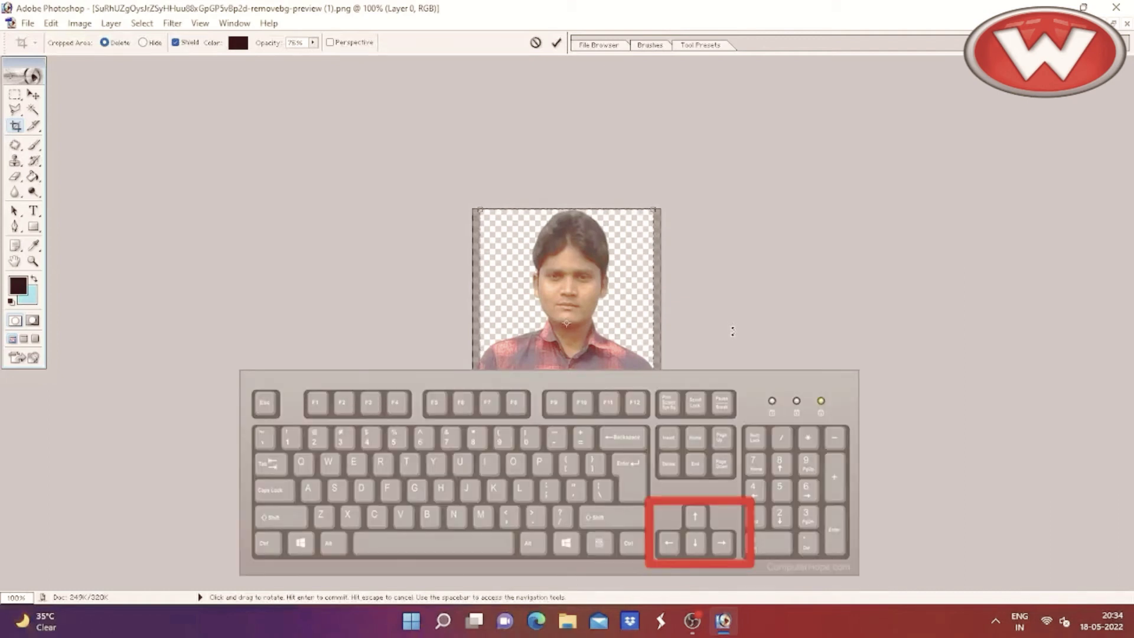
key(Return)
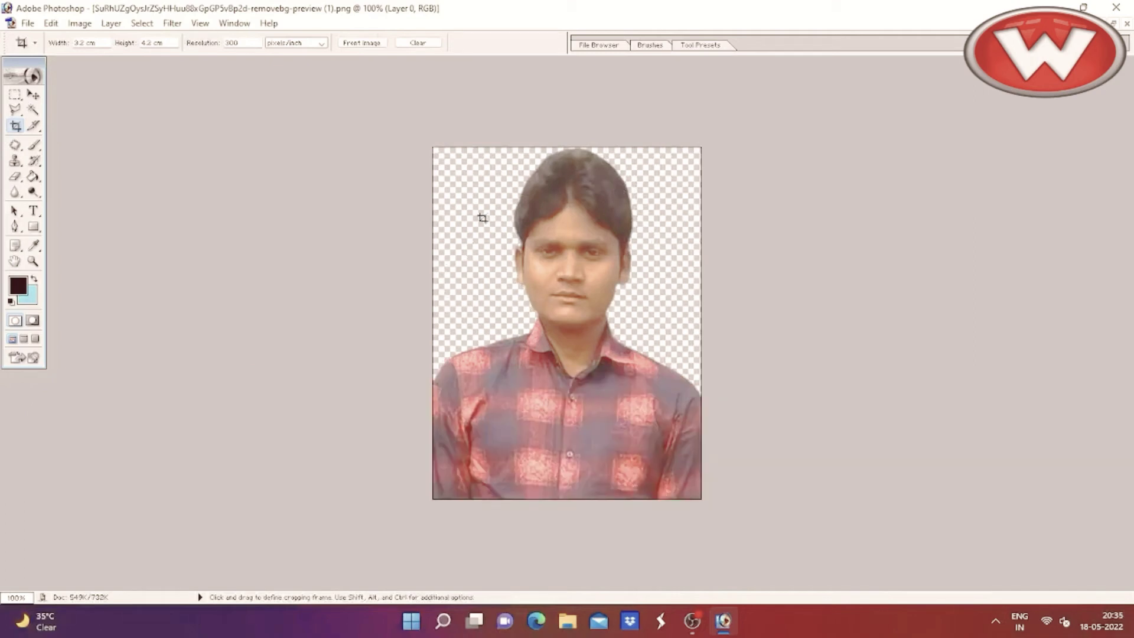
Set the foreground colour to the light blue 7BC4F6.
click(21, 291)
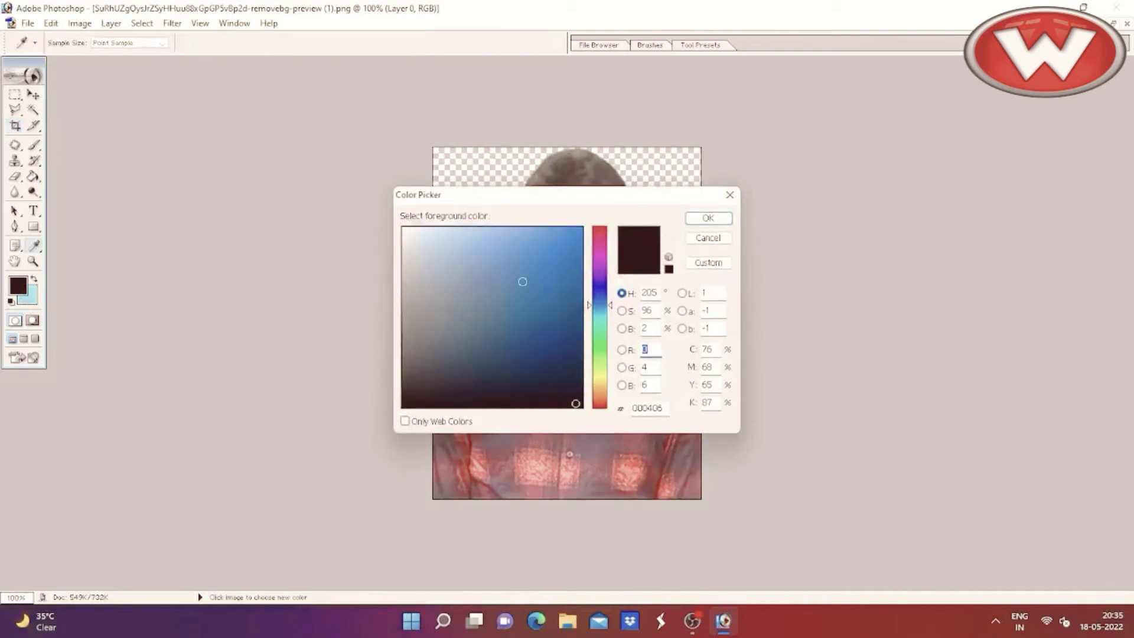
click(568, 244)
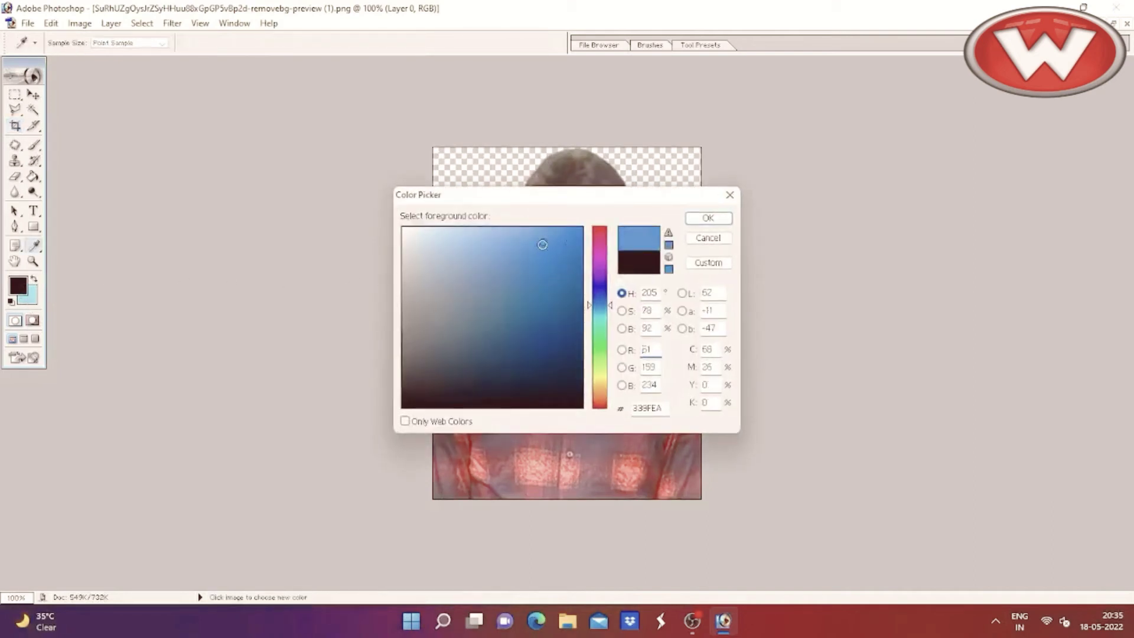
click(561, 322)
click(530, 284)
click(524, 244)
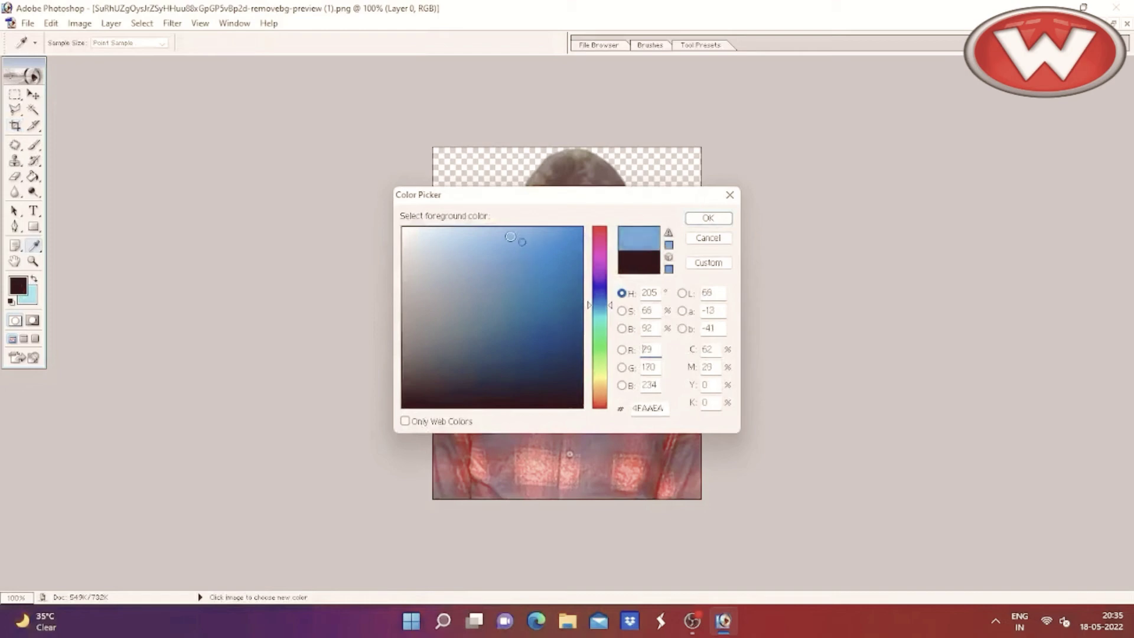
click(511, 236)
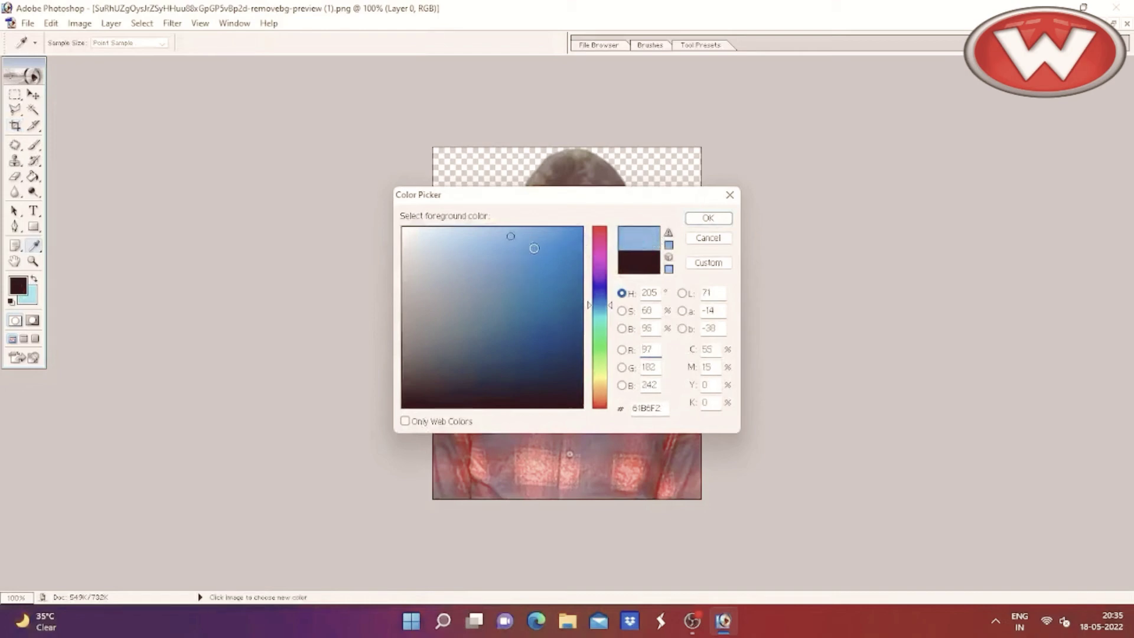
click(509, 251)
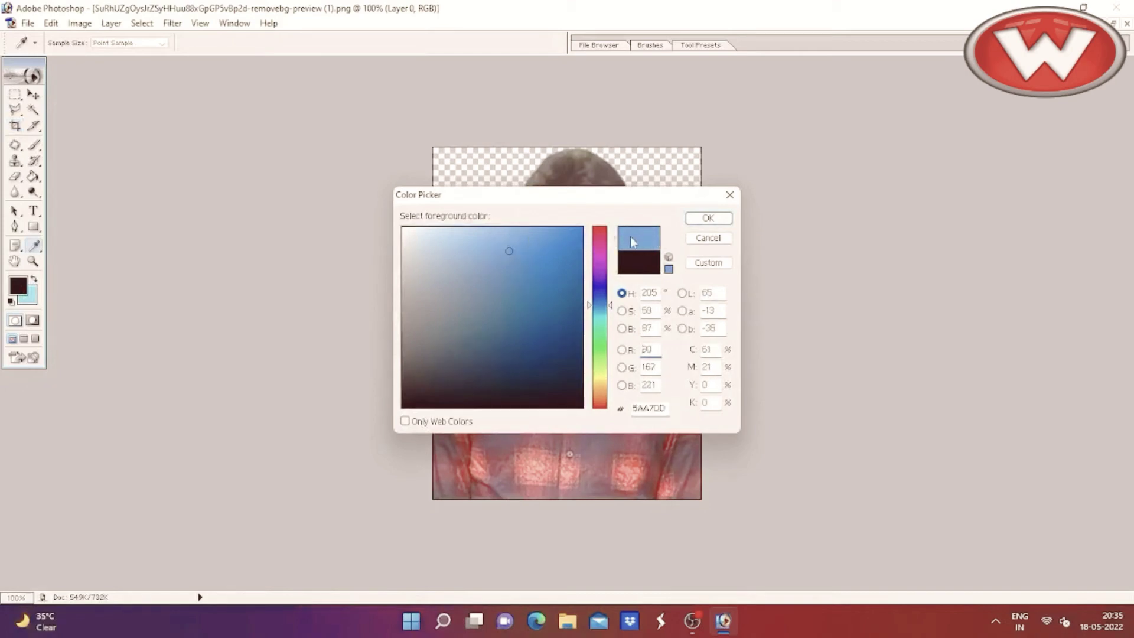
click(492, 233)
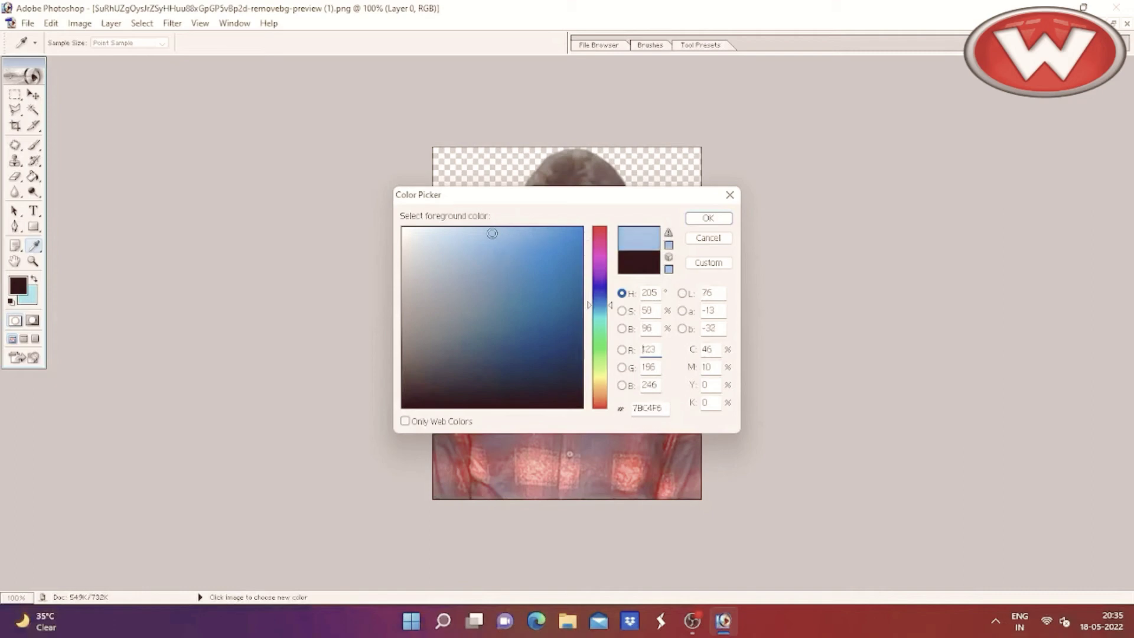
click(708, 219)
Paint-bucket fill the transparent areas left and right of the head with the light blue.
key(c)
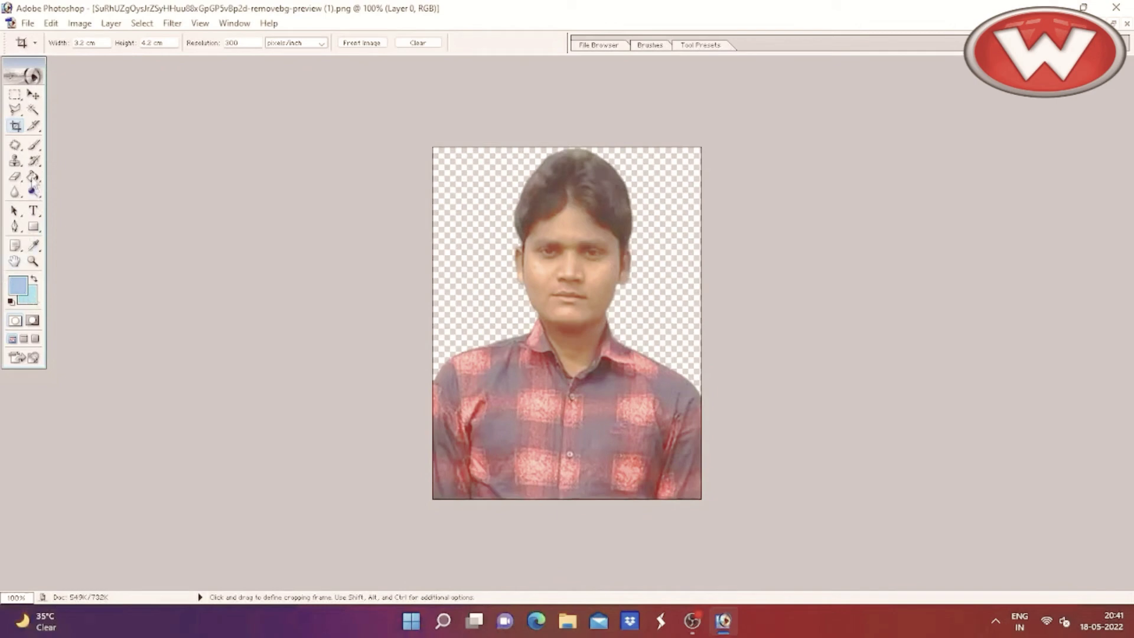
click(32, 177)
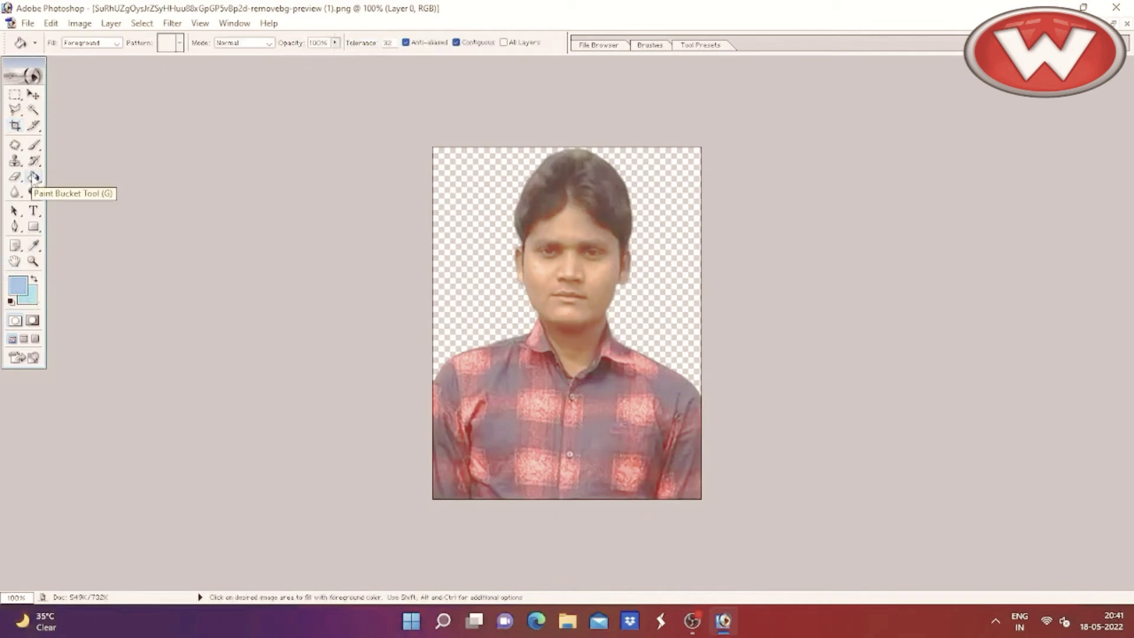
click(467, 189)
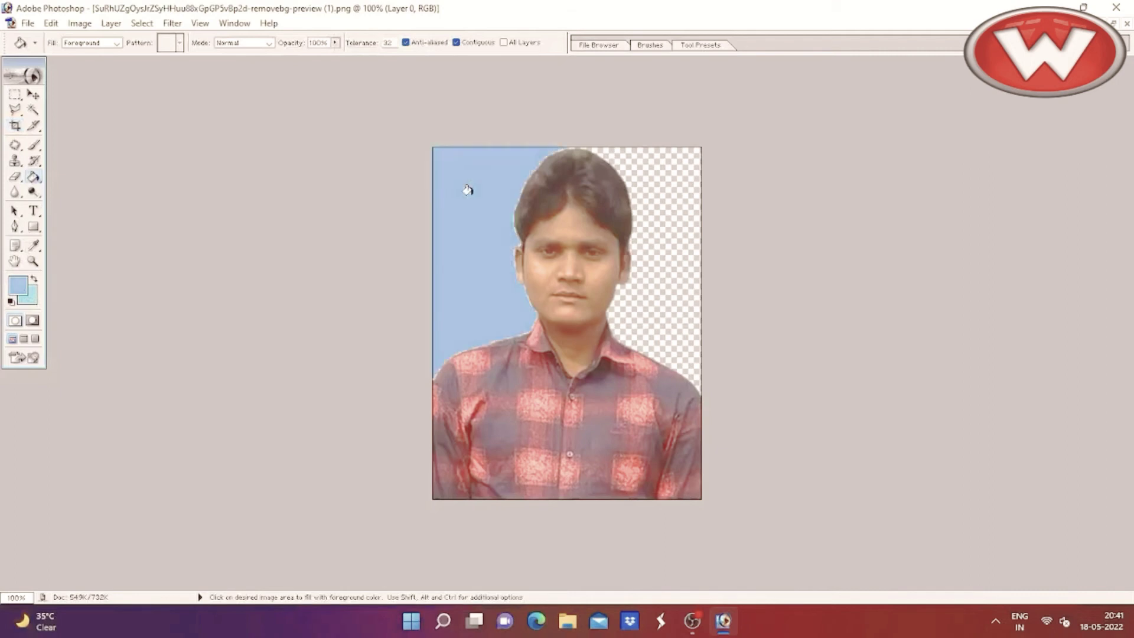
click(646, 173)
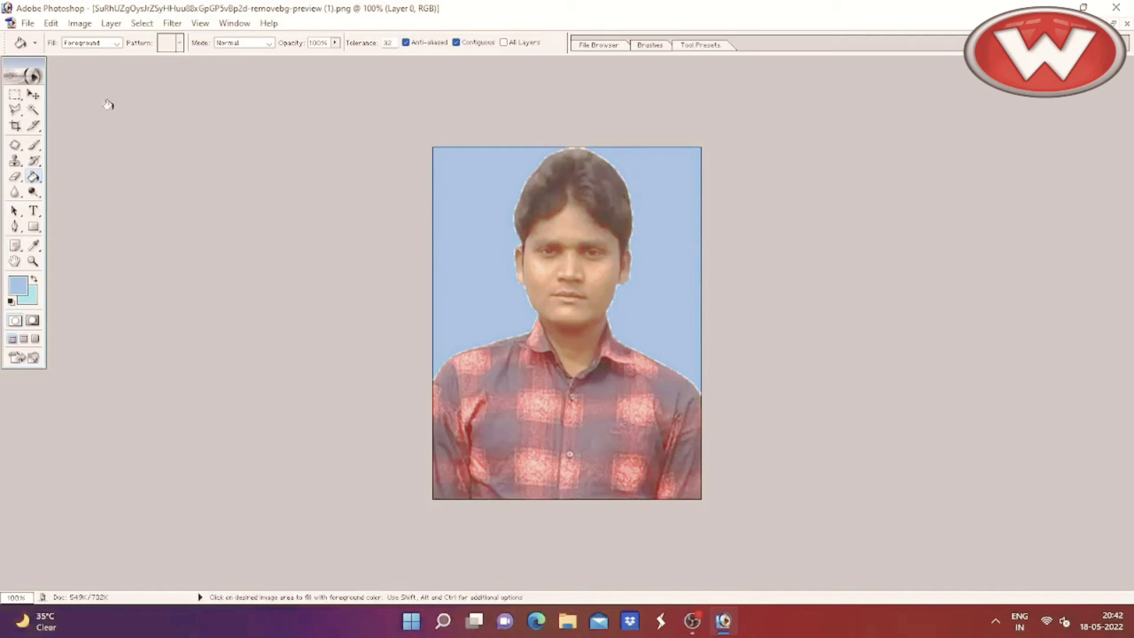
click(13, 96)
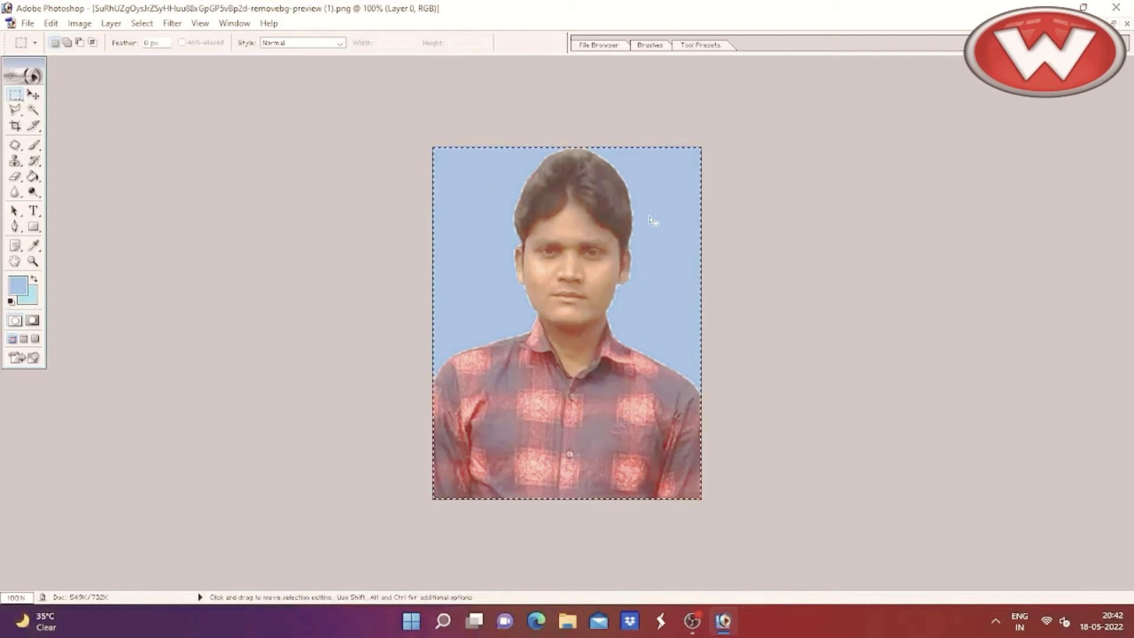
Stroke the photo selection with a 3 px centred border in near-black 000406.
click(91, 26)
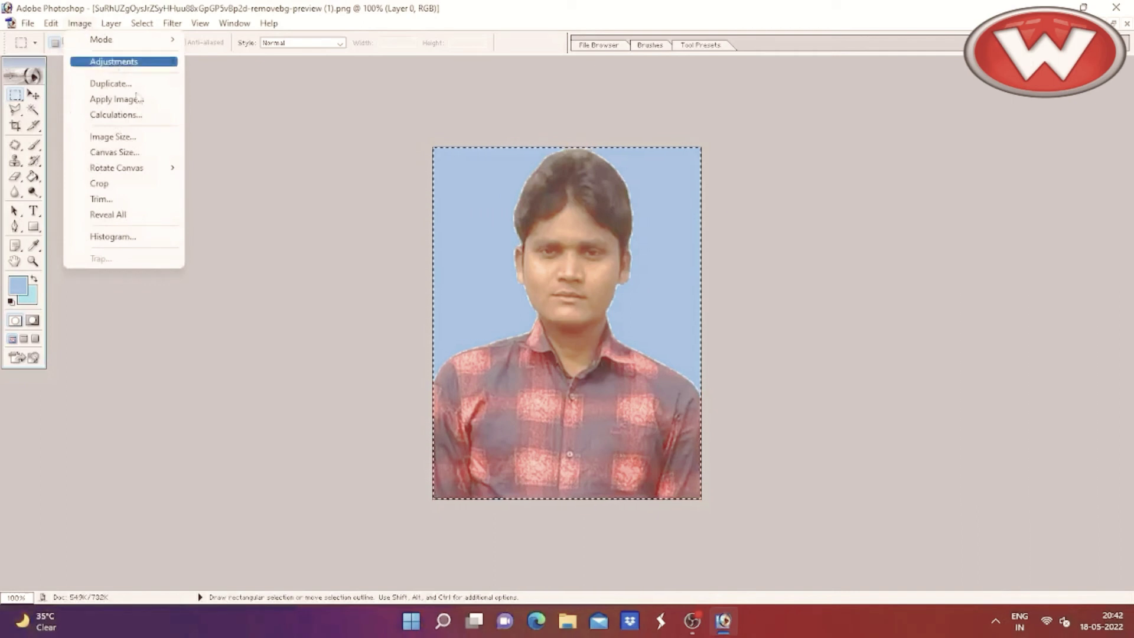
click(250, 131)
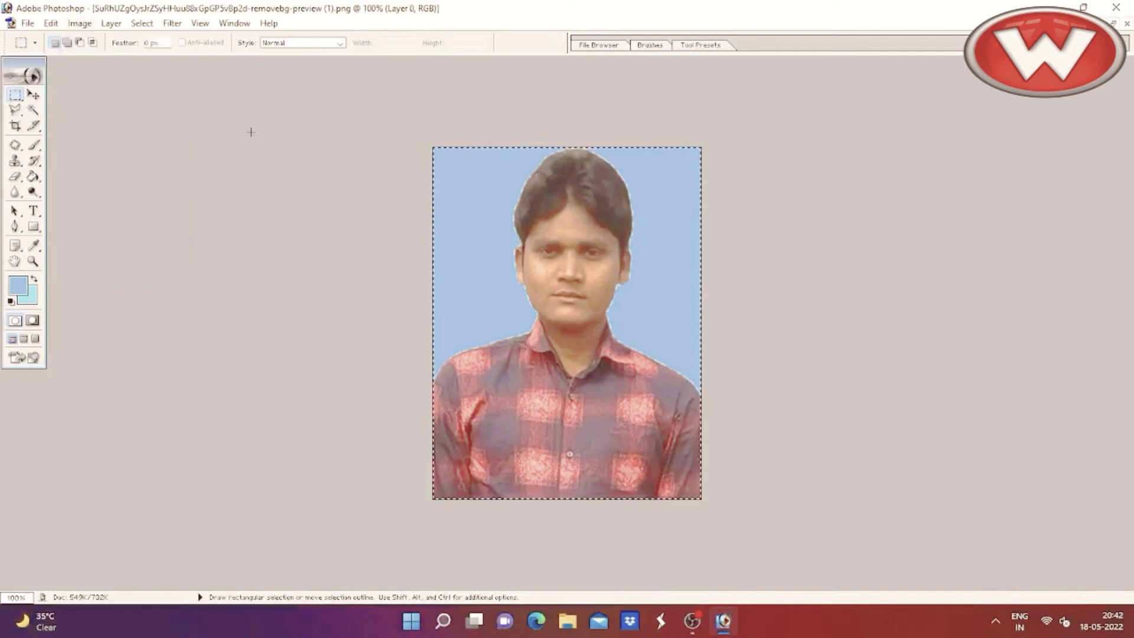
right_click(493, 279)
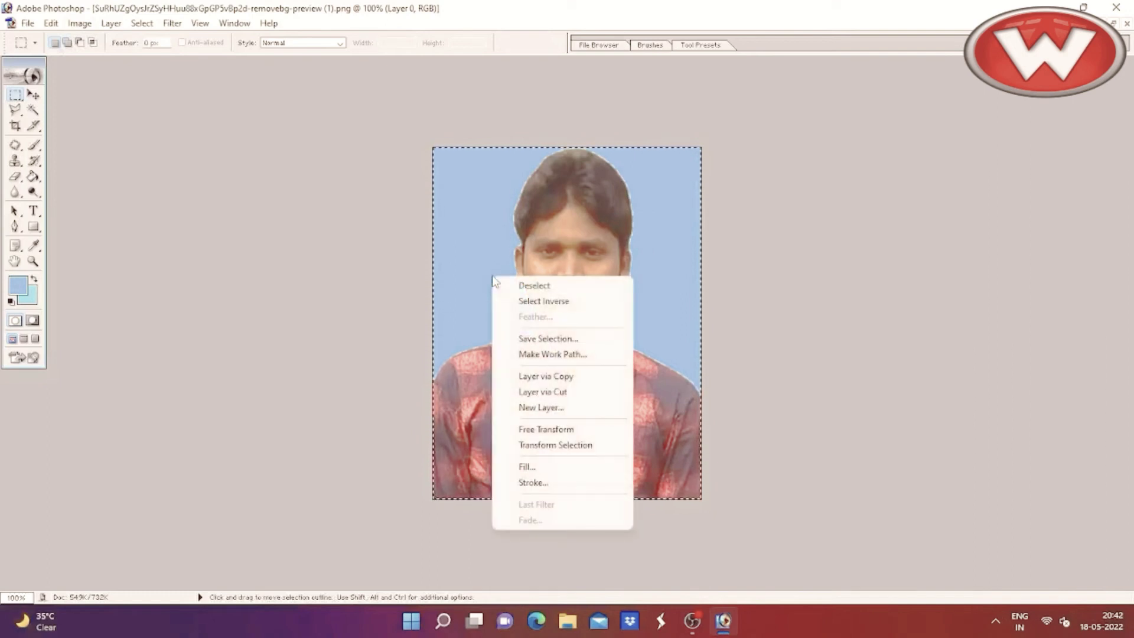
click(551, 483)
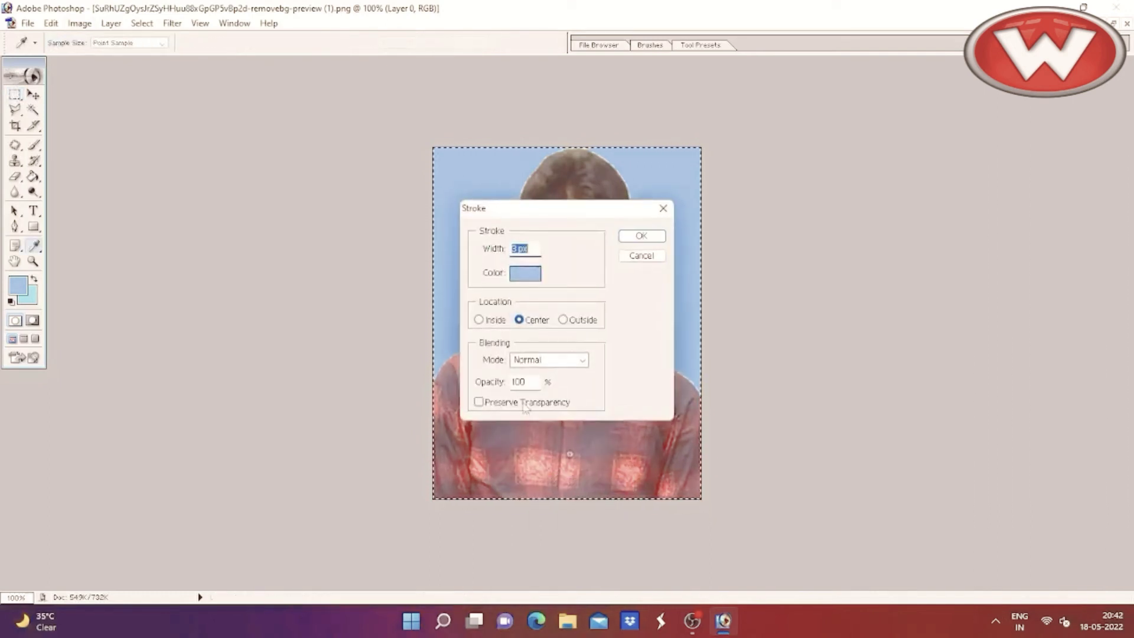
click(524, 275)
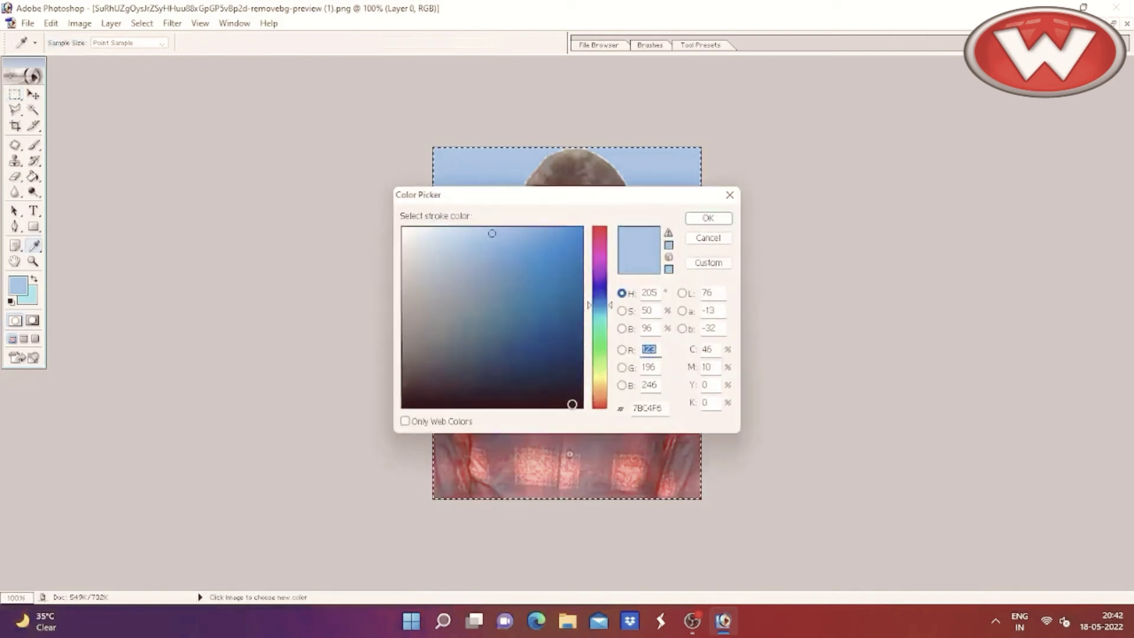
click(572, 403)
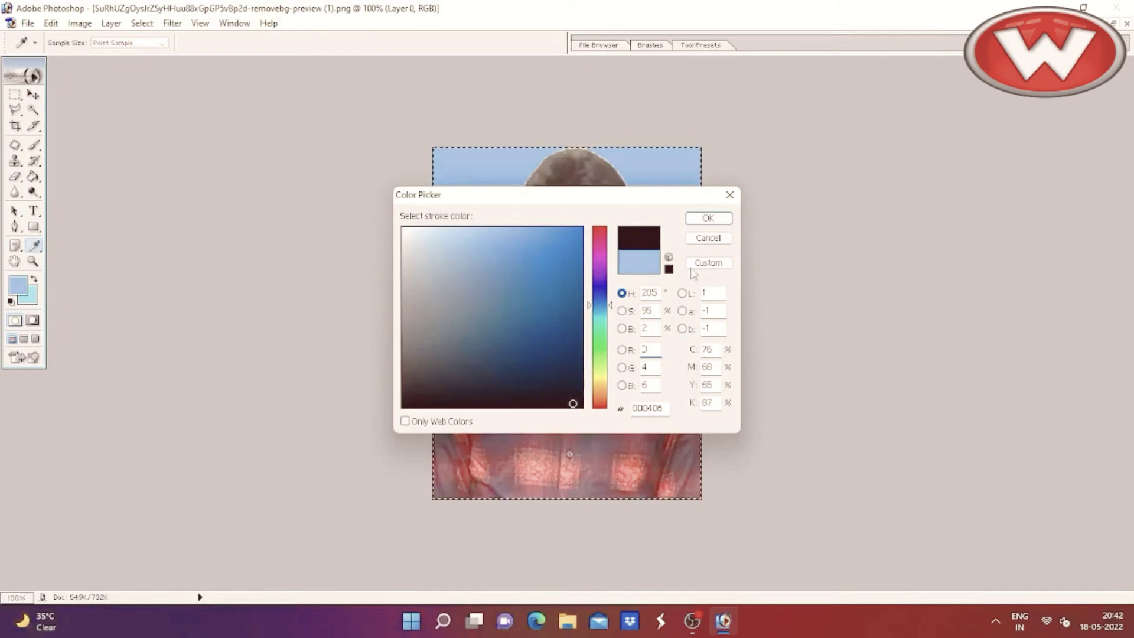
click(708, 218)
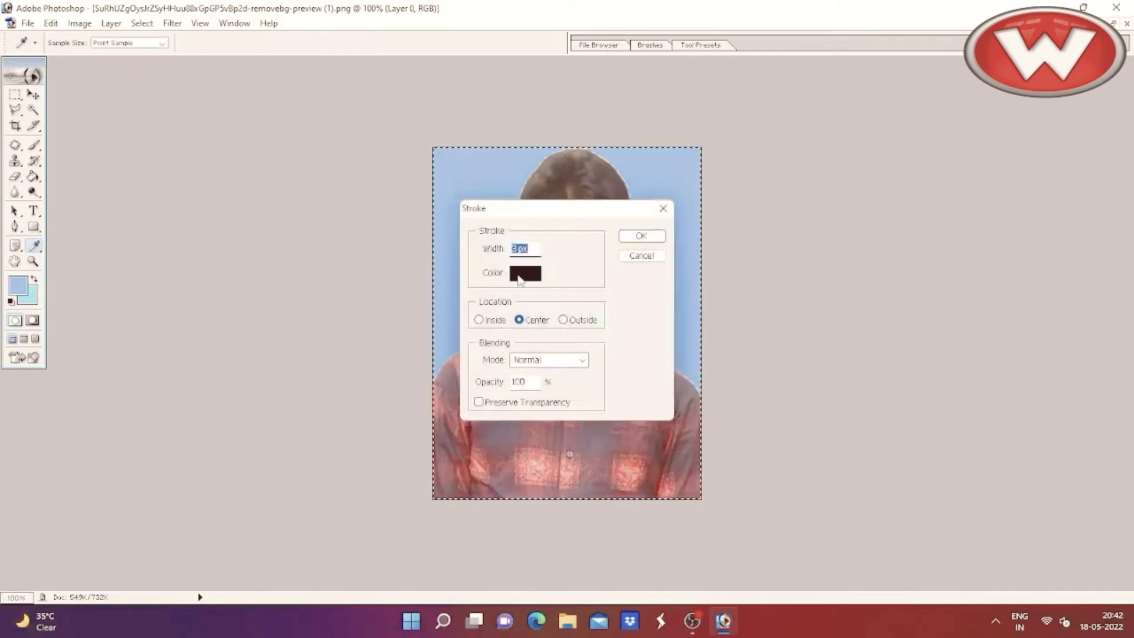
click(642, 238)
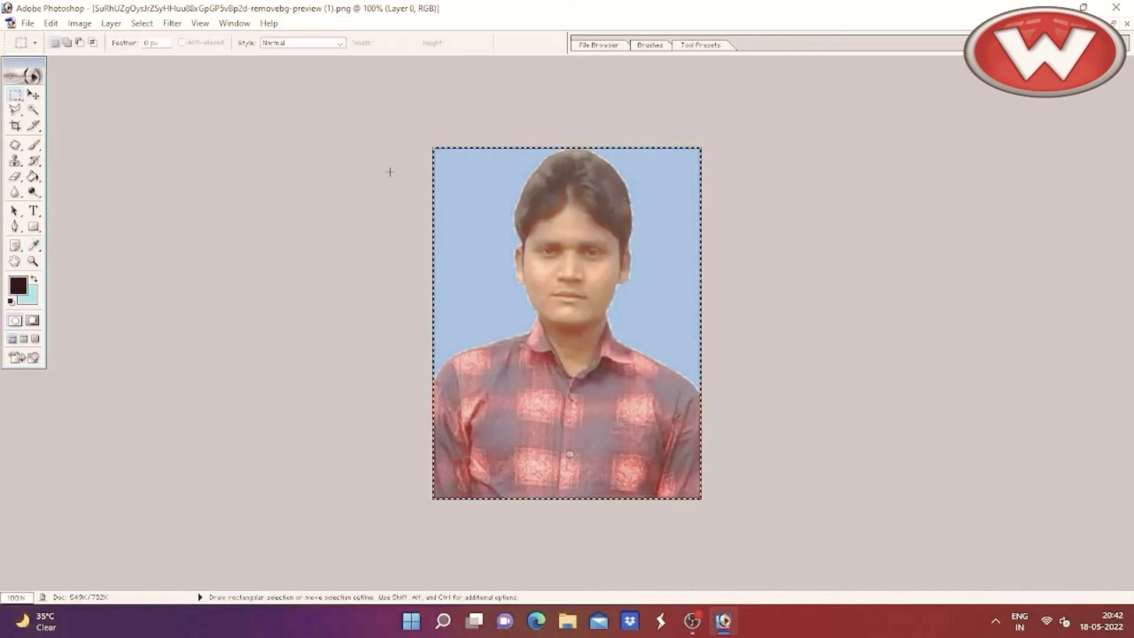
Deselect the bordered photo and restore its window to a small floating size.
key(ctrl+d)
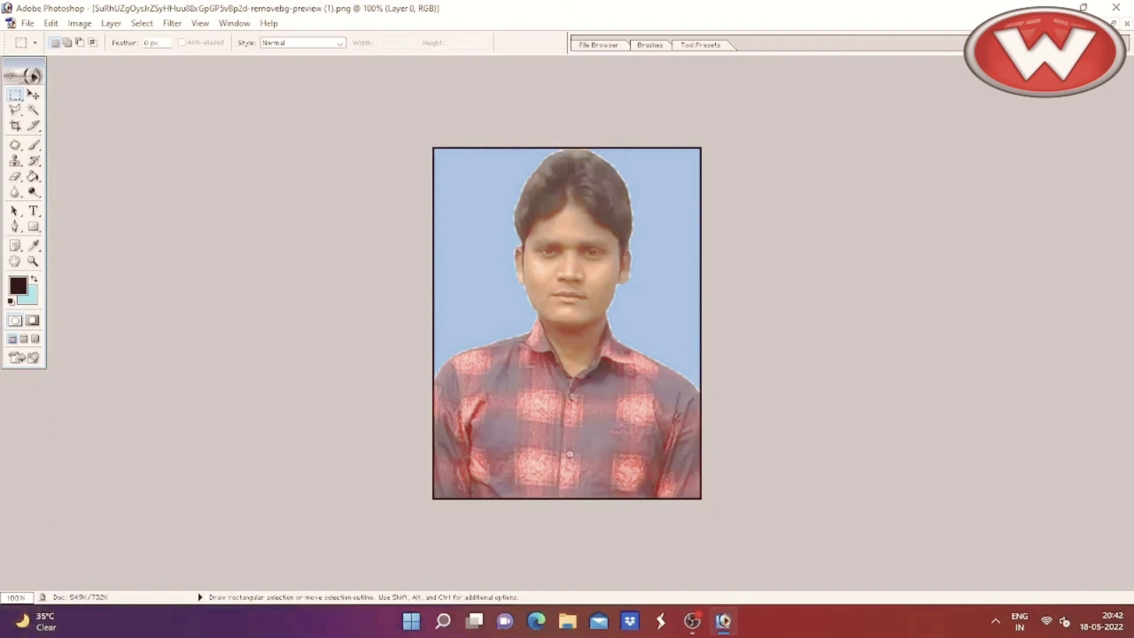
click(1113, 23)
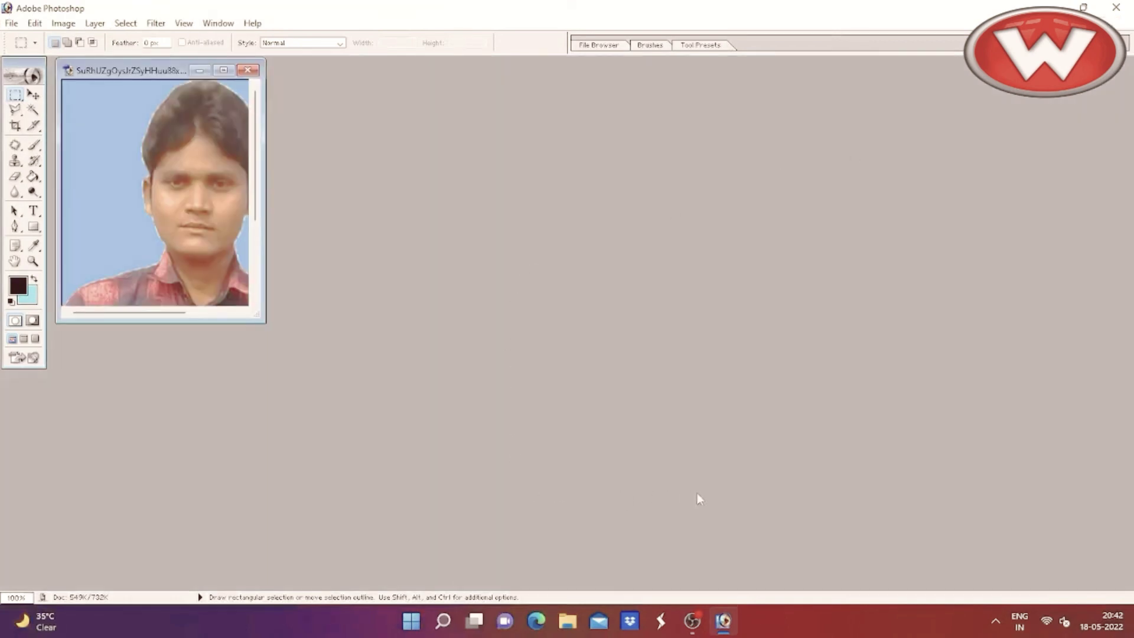
key(ctrl+n)
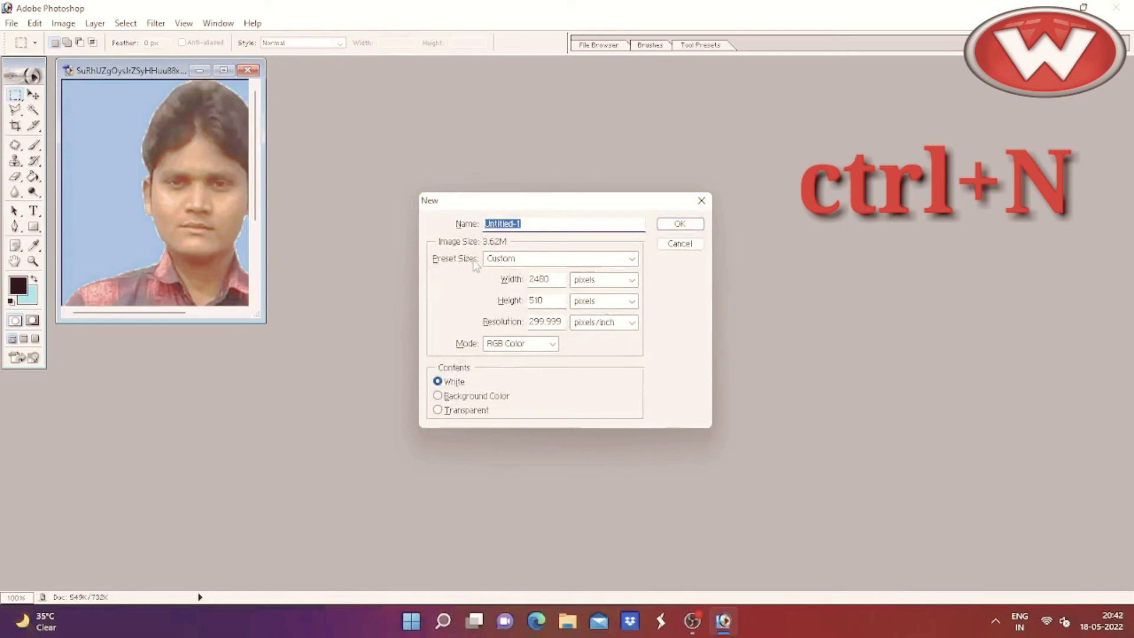
Make a blank white A4 document, 210 × 297 mm at 300 pixels/inch.
click(518, 260)
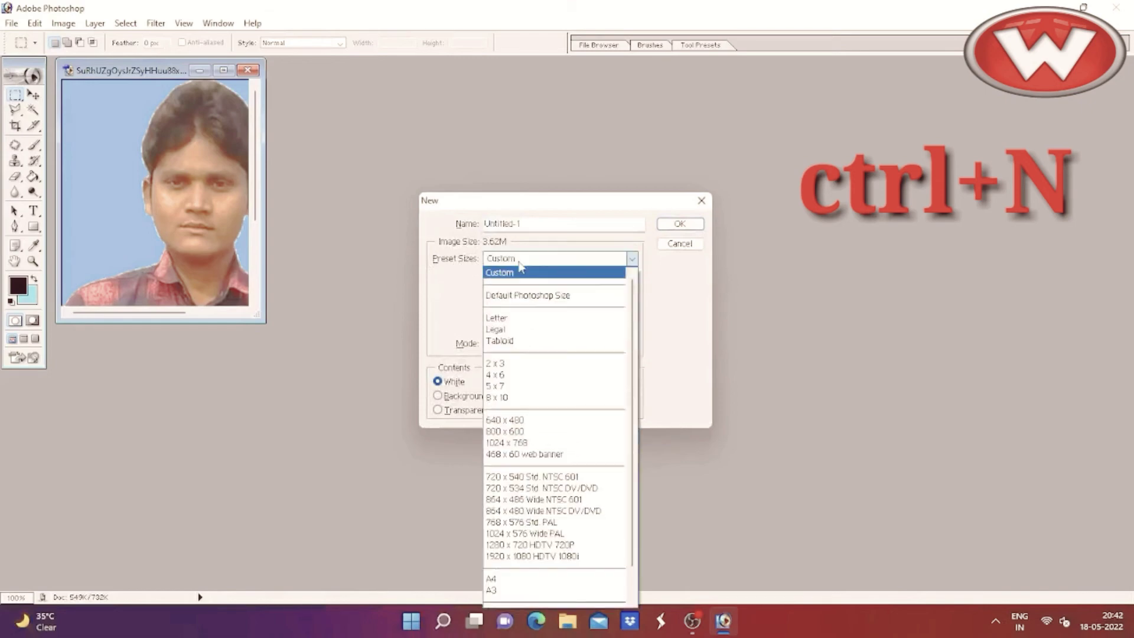
click(511, 578)
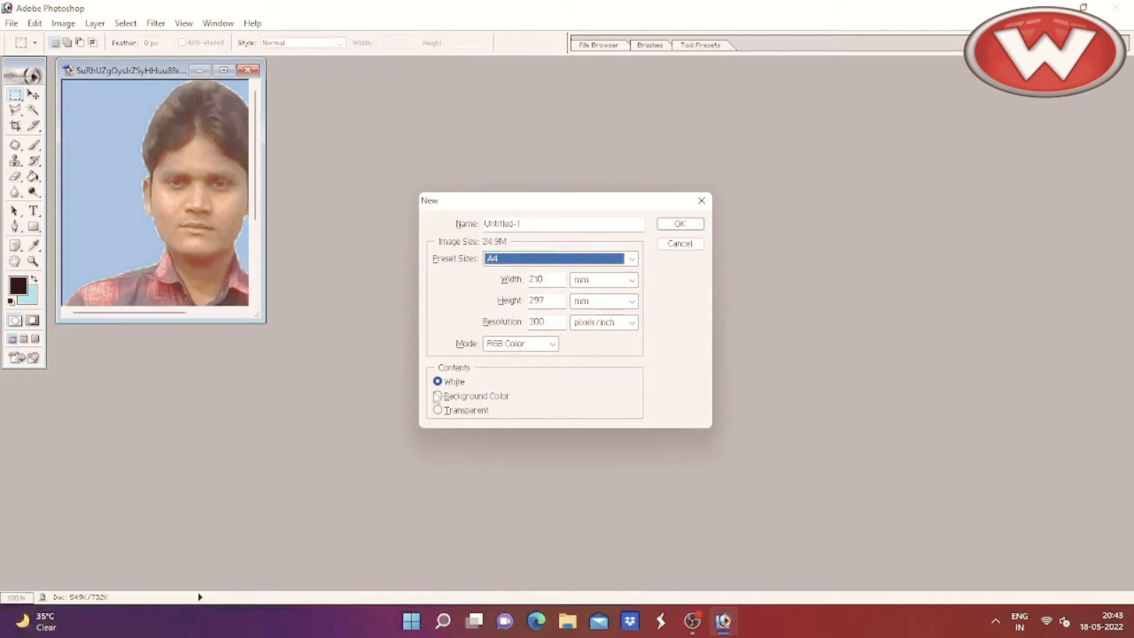
click(685, 225)
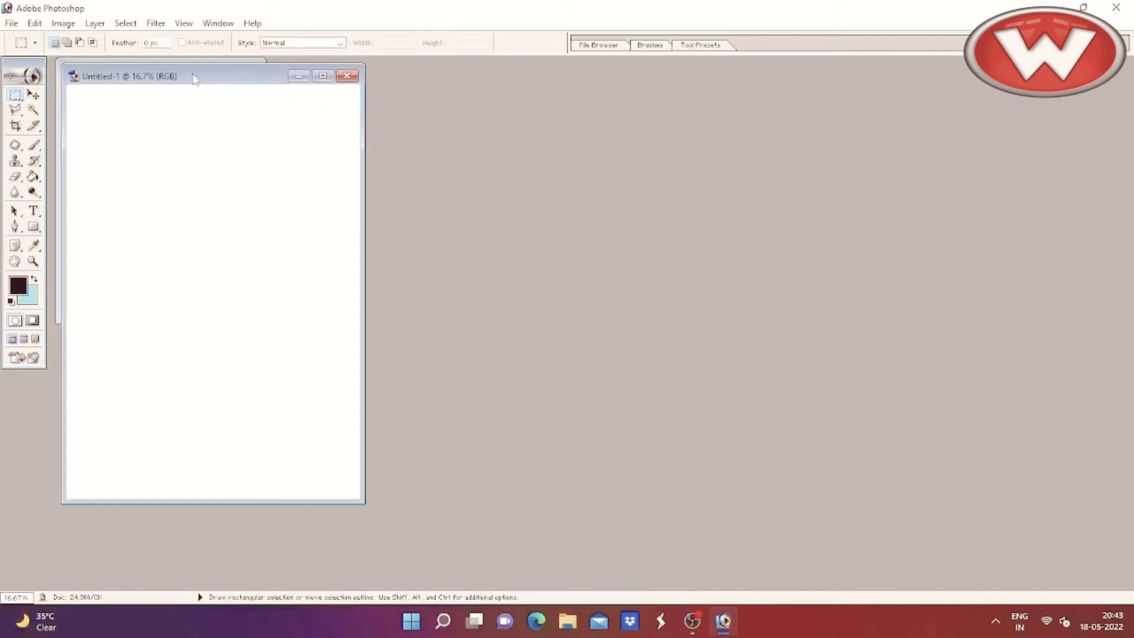
Drag the bordered passport photo into the top-left corner of the A4 page as Layer 1.
drag(233, 89, 543, 94)
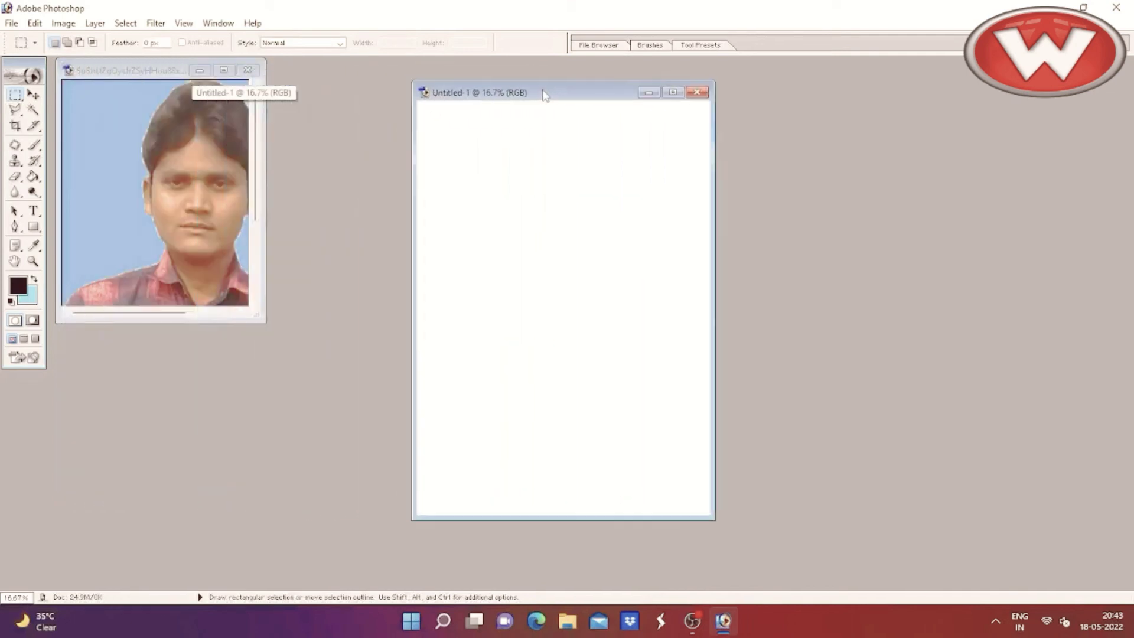
double_click(388, 170)
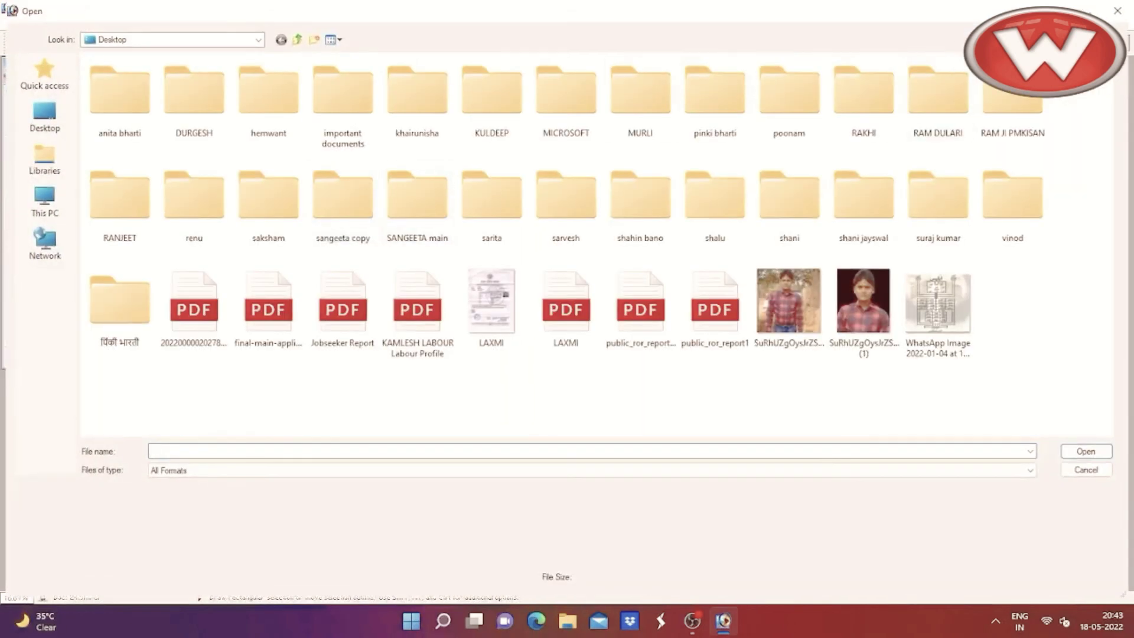
click(1110, 12)
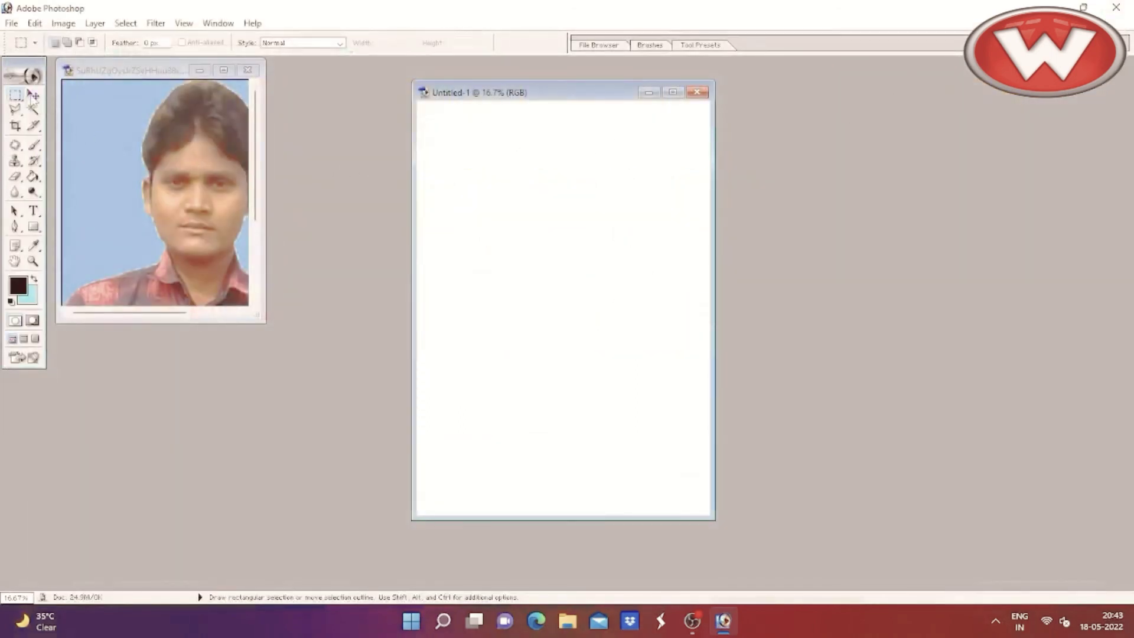
click(34, 97)
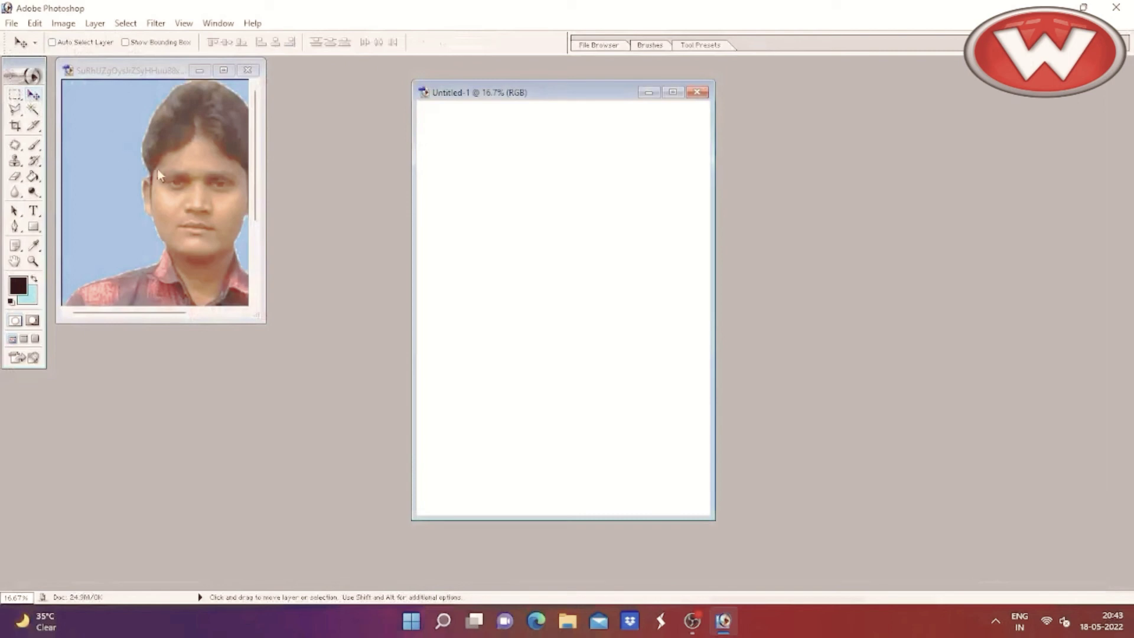
click(137, 173)
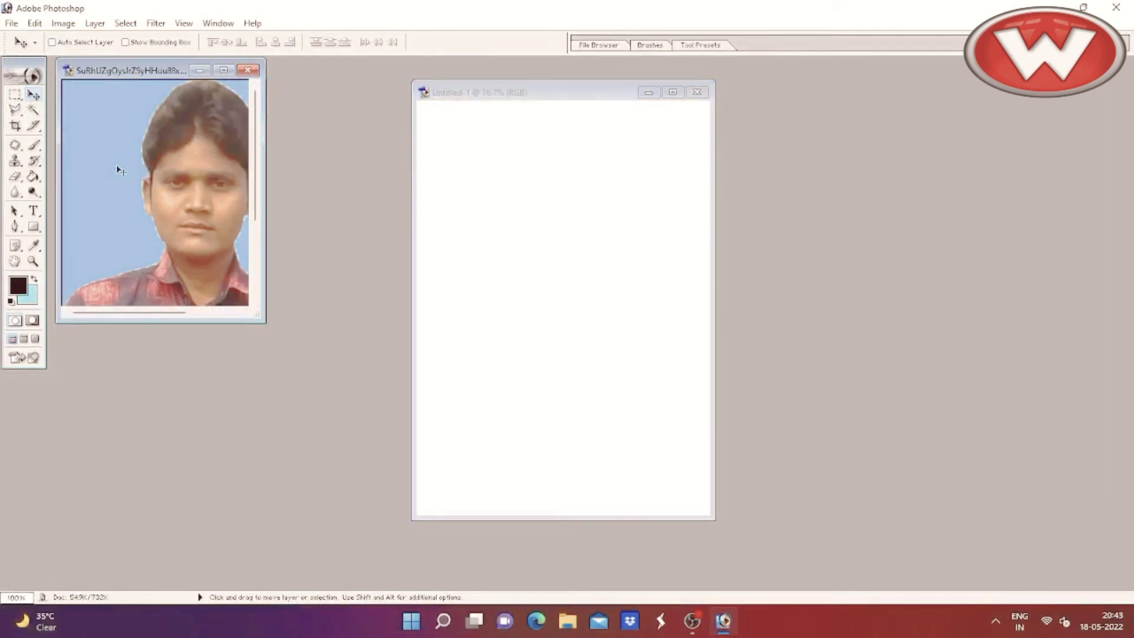
mouse_move(118, 167)
mouse_down()
mouse_move(502, 233)
mouse_move(446, 142)
mouse_up()
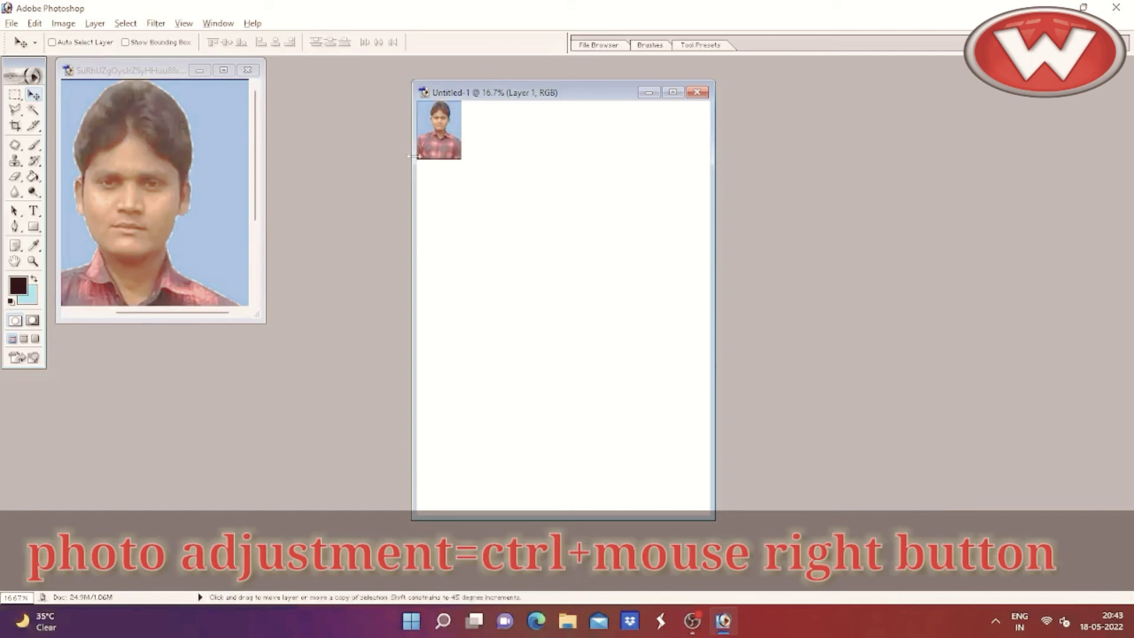
Alt-drag copies of the photo into a row of six and maximize the page window.
mouse_move(440, 140)
mouse_down()
mouse_move(650, 149)
mouse_move(686, 137)
mouse_up()
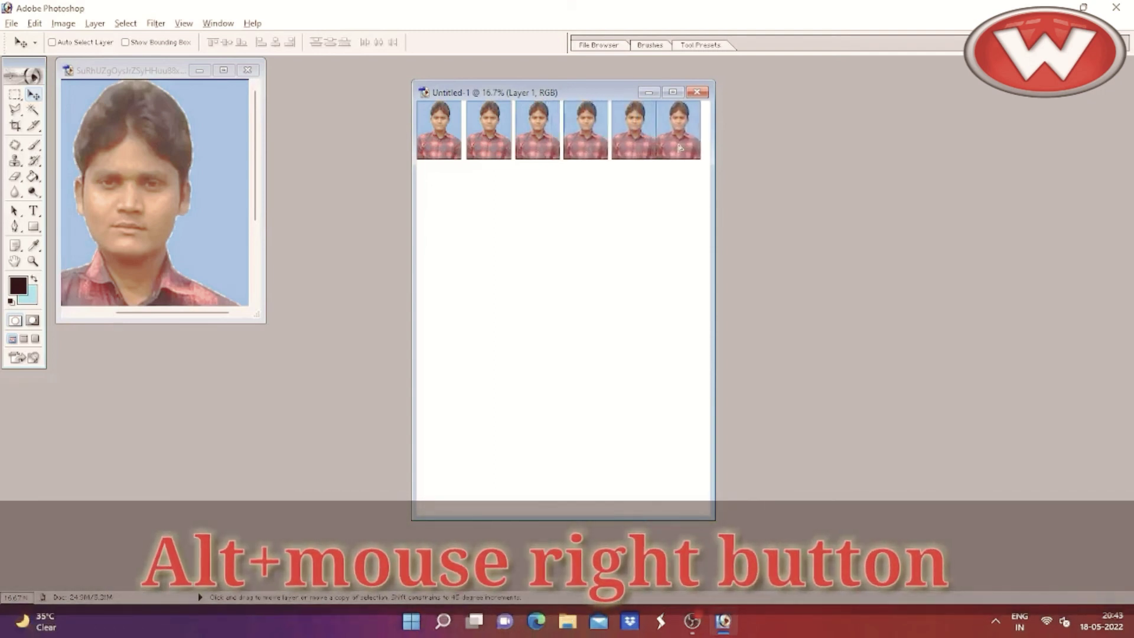
click(673, 93)
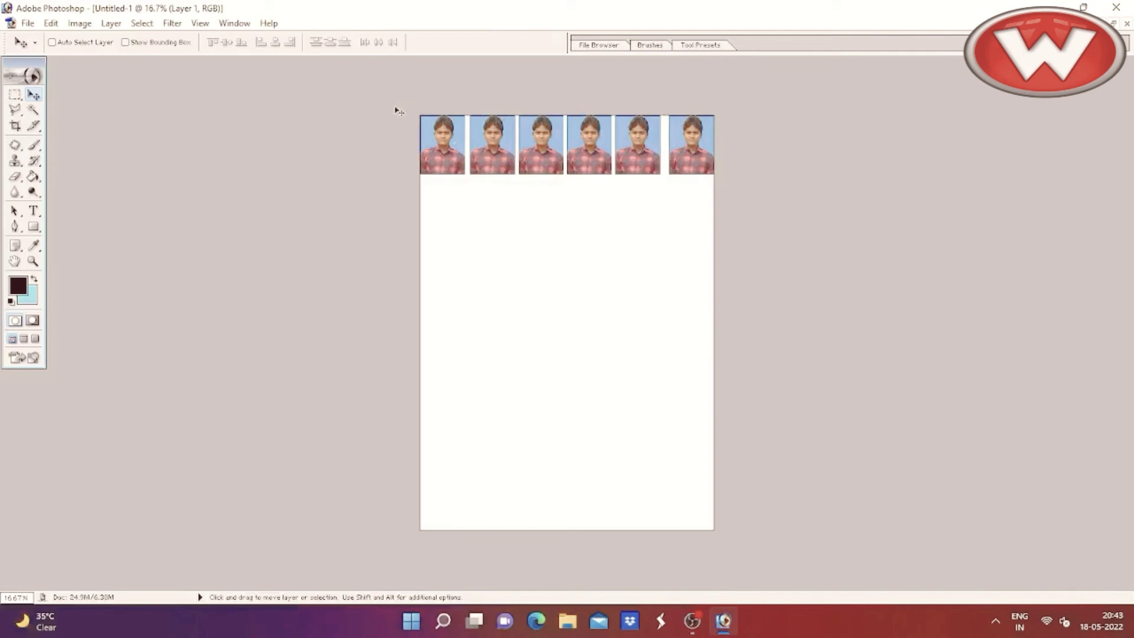
Copy the row of six photos merged, paste it, and move it down as a second row.
click(13, 99)
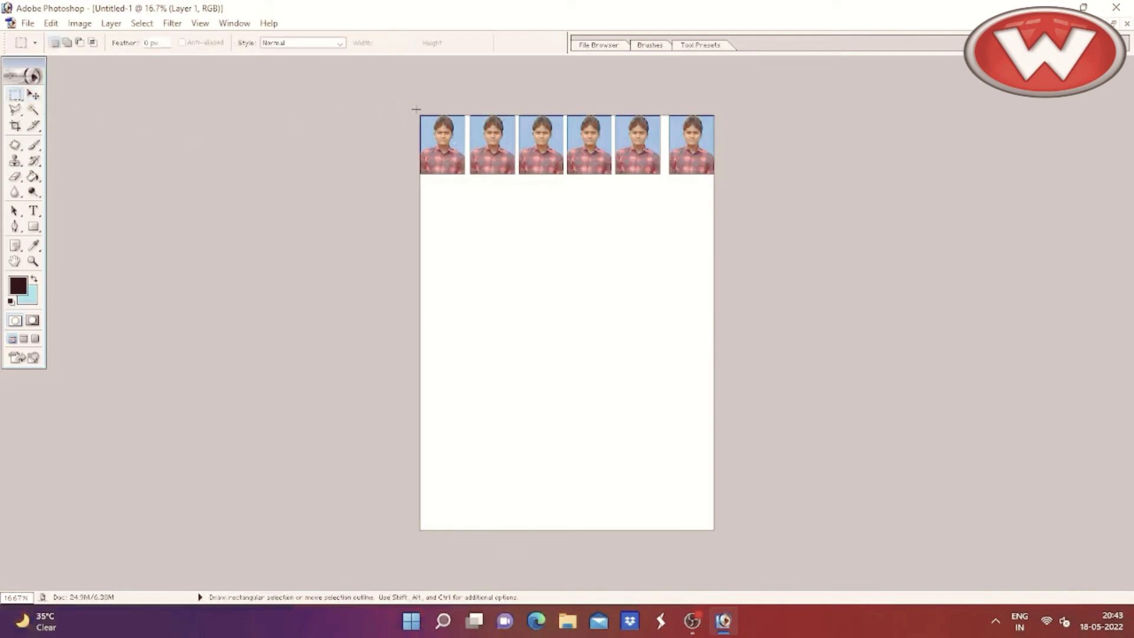
drag(426, 121, 471, 160)
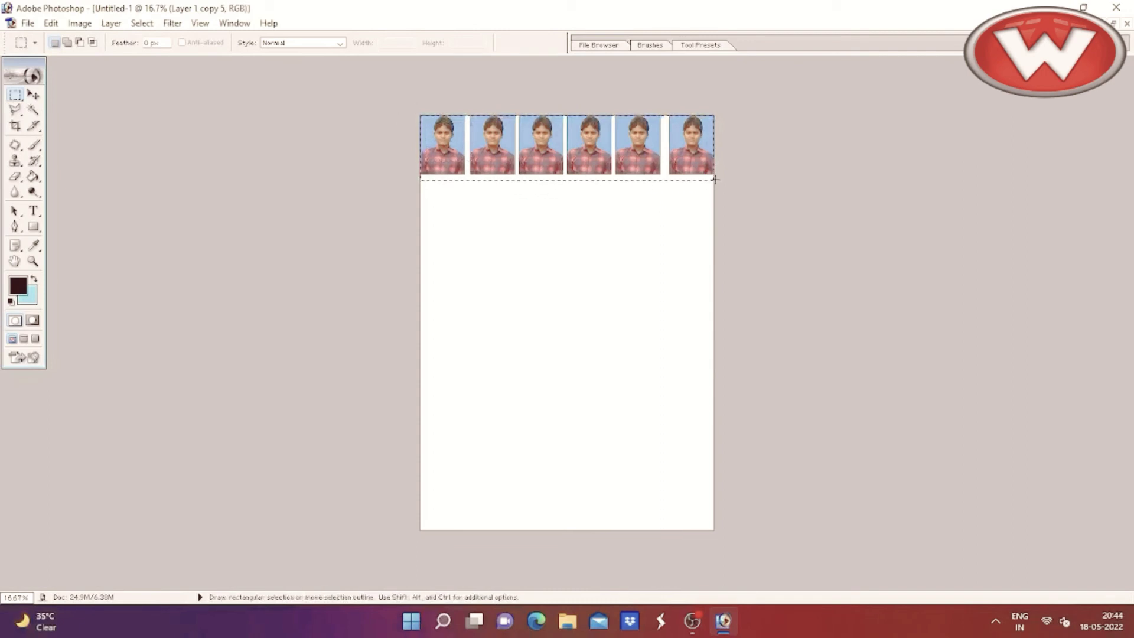
key(ctrl+shift+c)
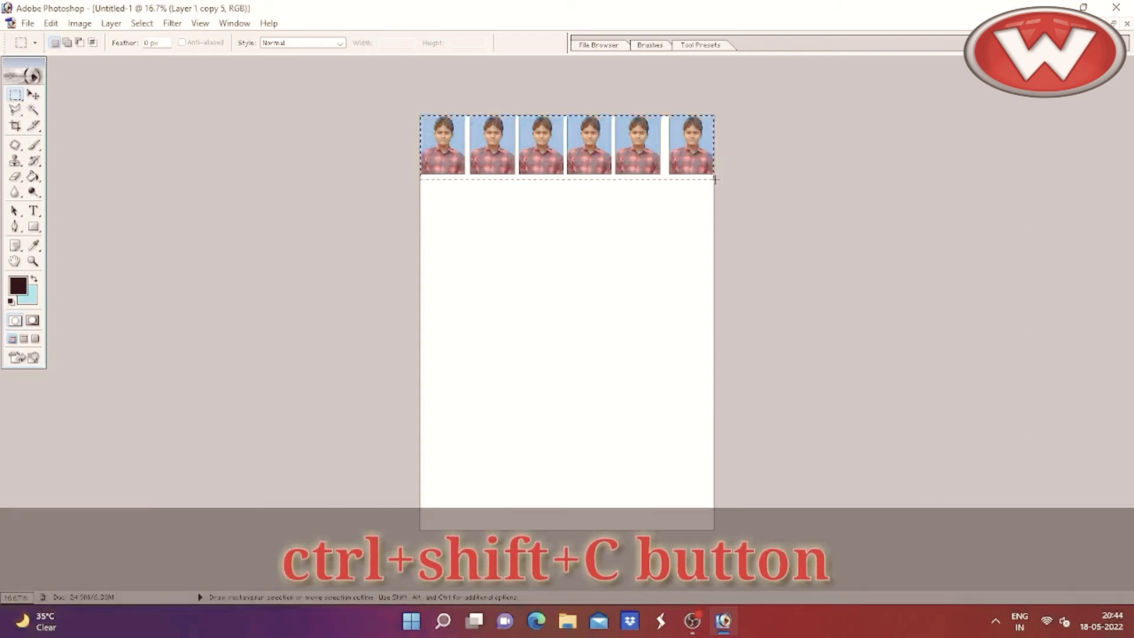
key(shift)
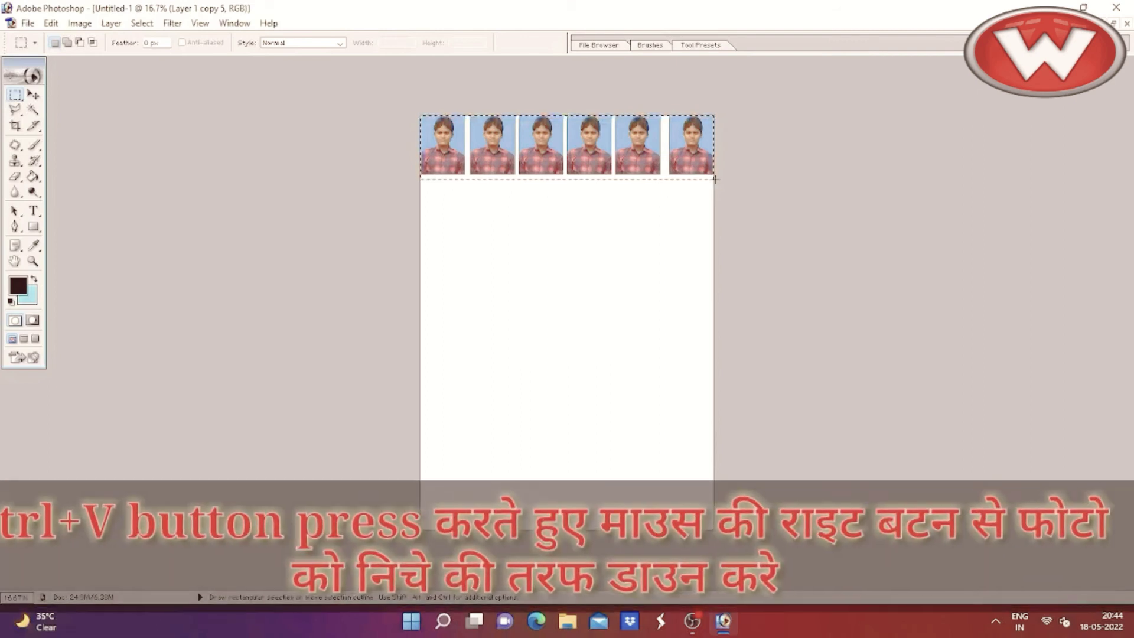
key(ctrl)
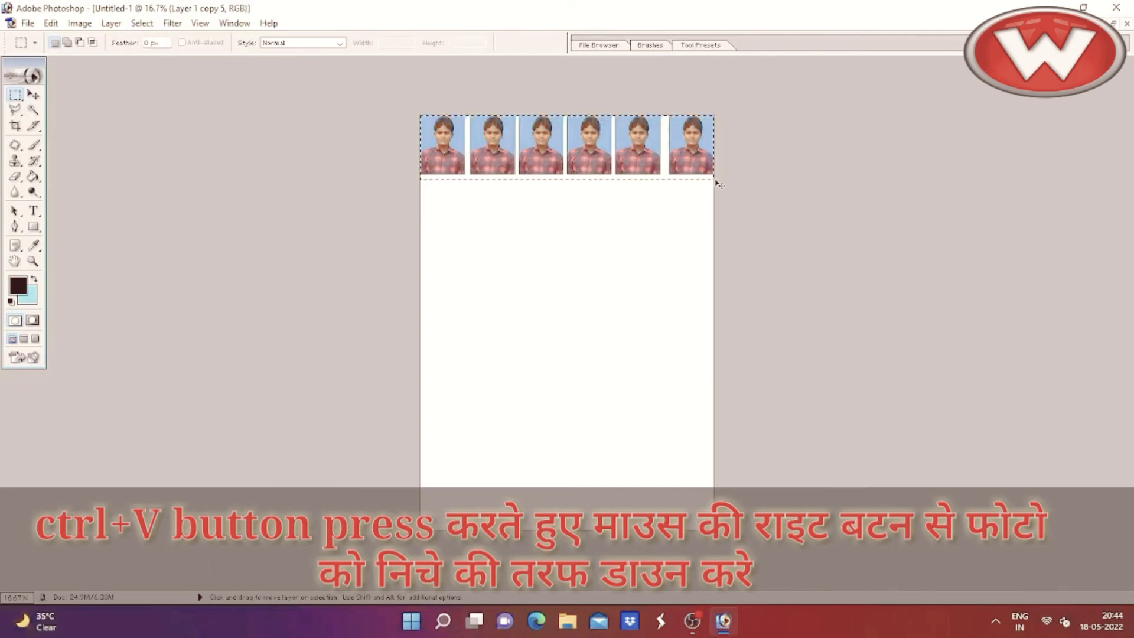
key(ctrl+v)
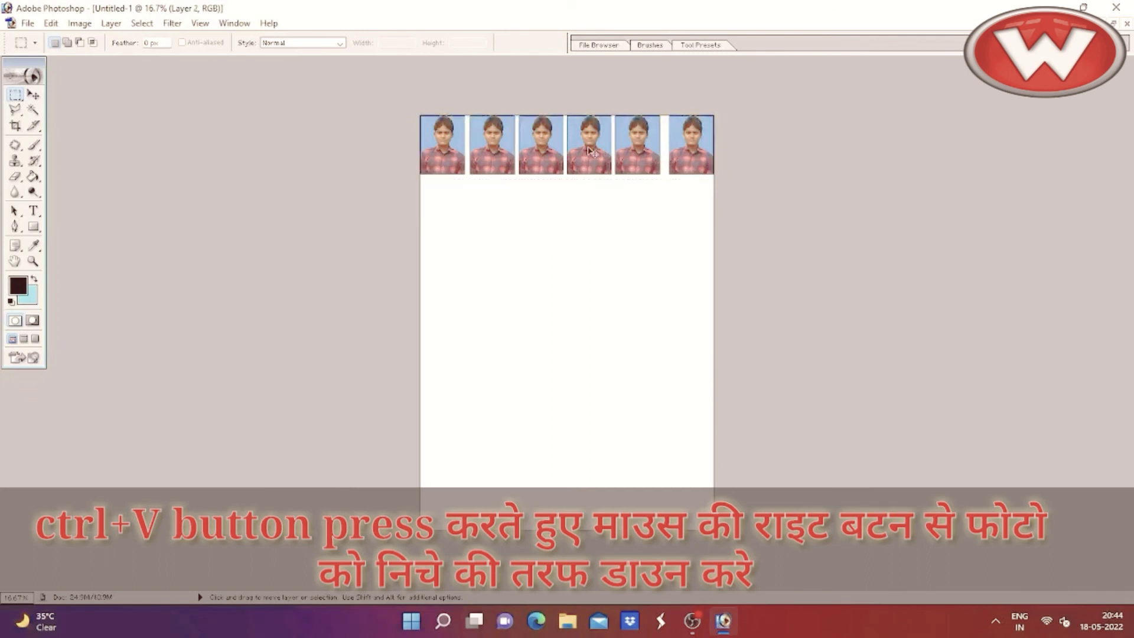
drag(590, 151, 591, 213)
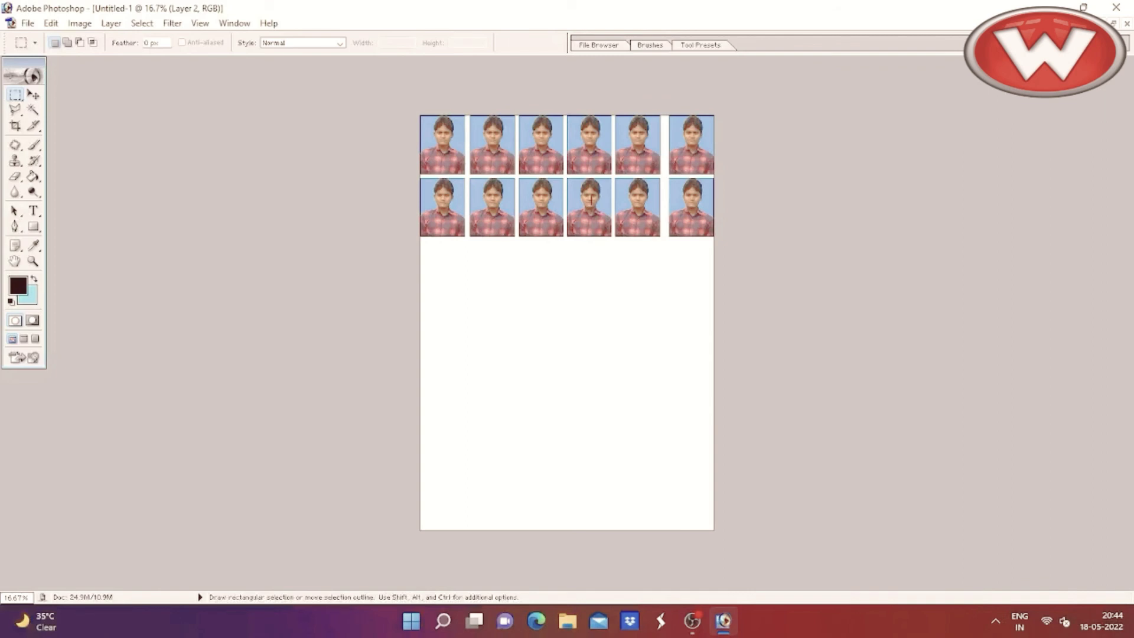
Ctrl+Alt-drag copies of the rows further down the page to build six rows of photos.
key(ctrl)
key(alt)
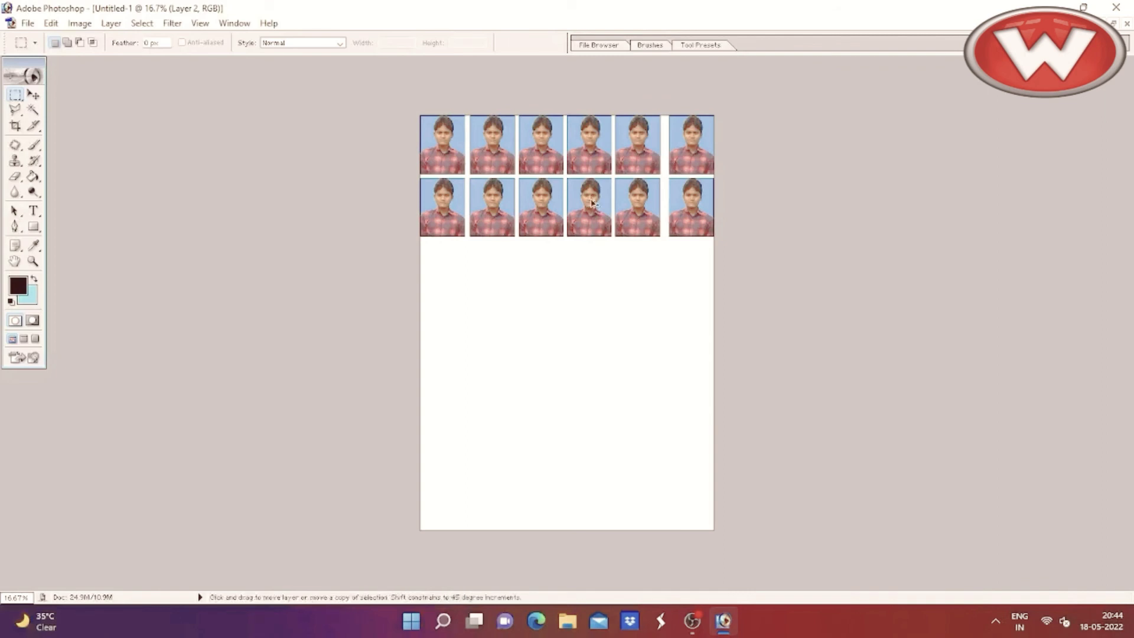
drag(592, 203, 596, 457)
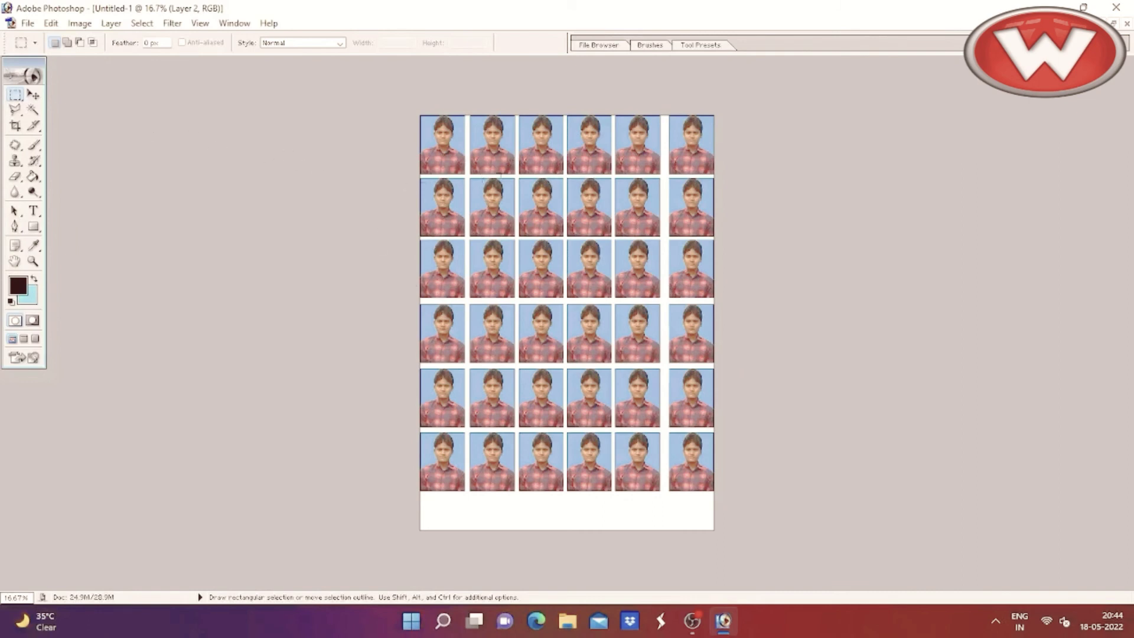
In Print with Preview, scale the A4 sheet to fit media at 92.07% and continue to printing.
click(28, 24)
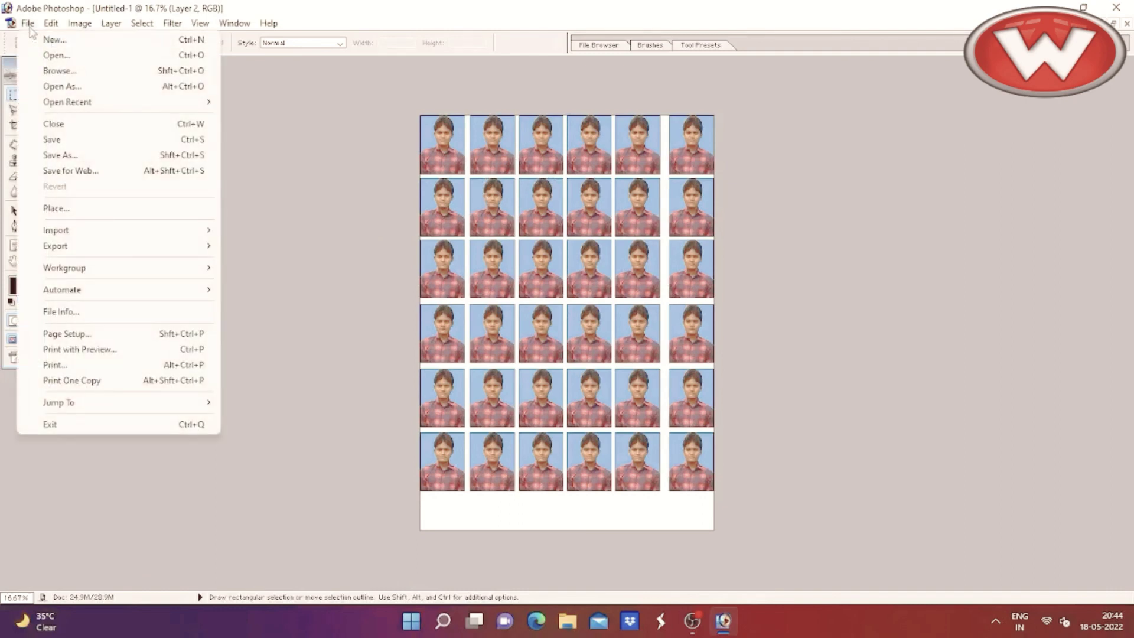
click(150, 352)
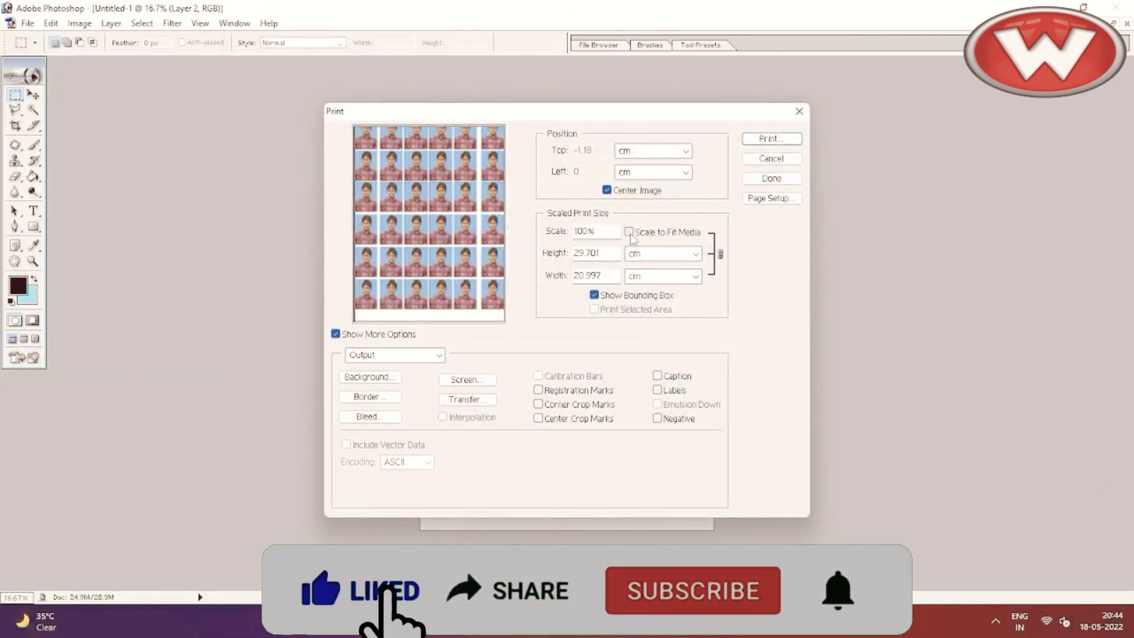
click(629, 233)
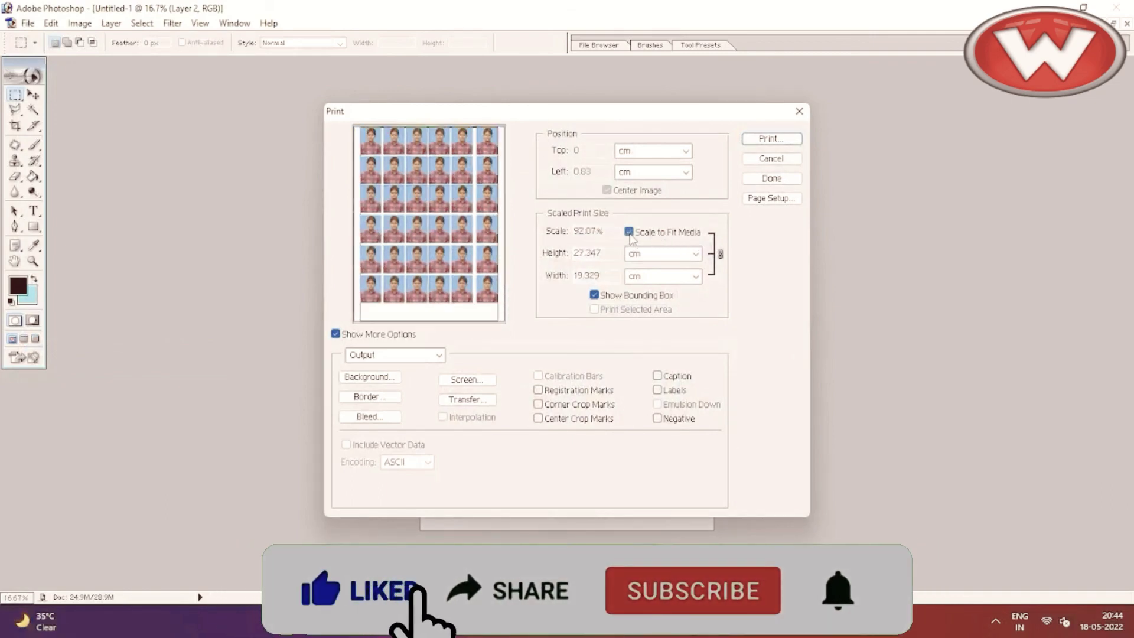
click(772, 139)
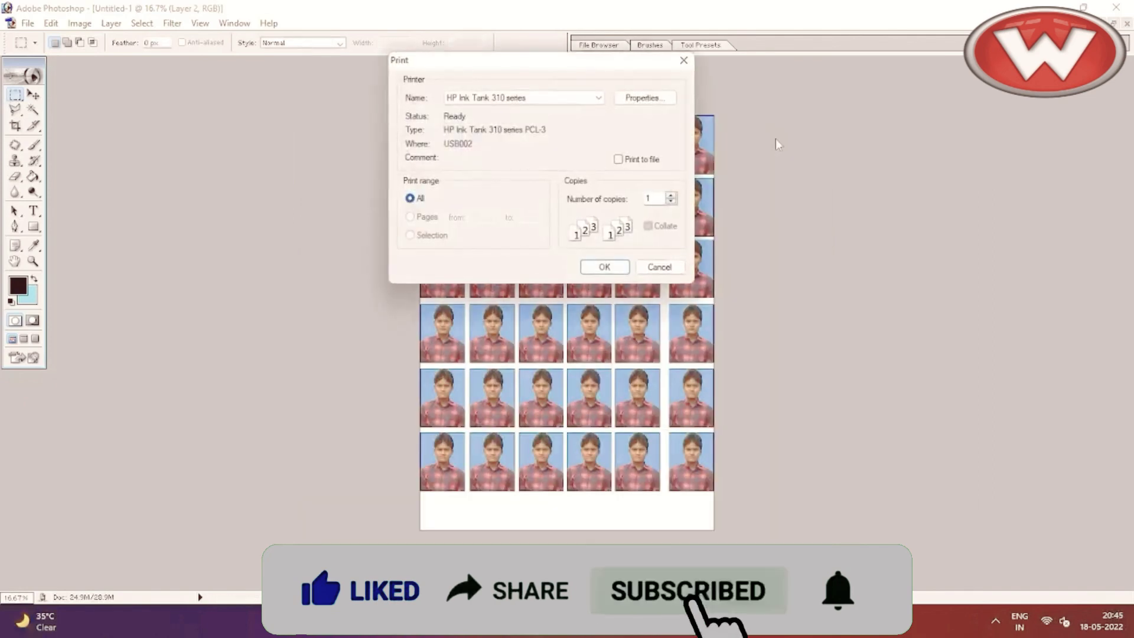
Set the HP Ink Tank 310 paper type to HP Glossy Brochure or Professional Paper, with Advanced options.
click(642, 98)
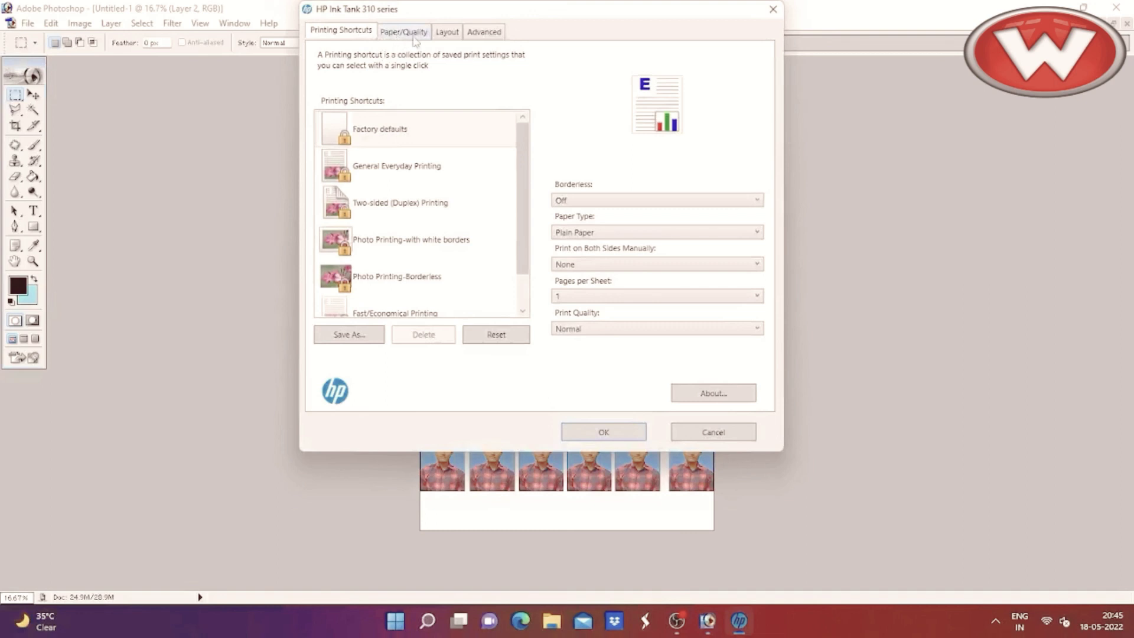
click(417, 39)
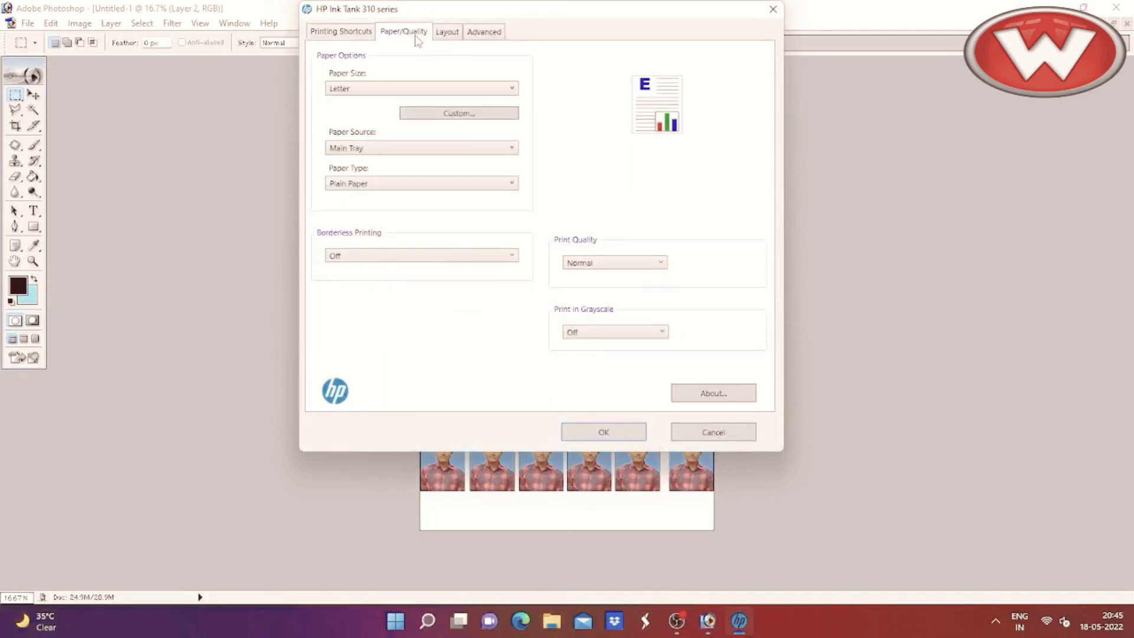
click(362, 188)
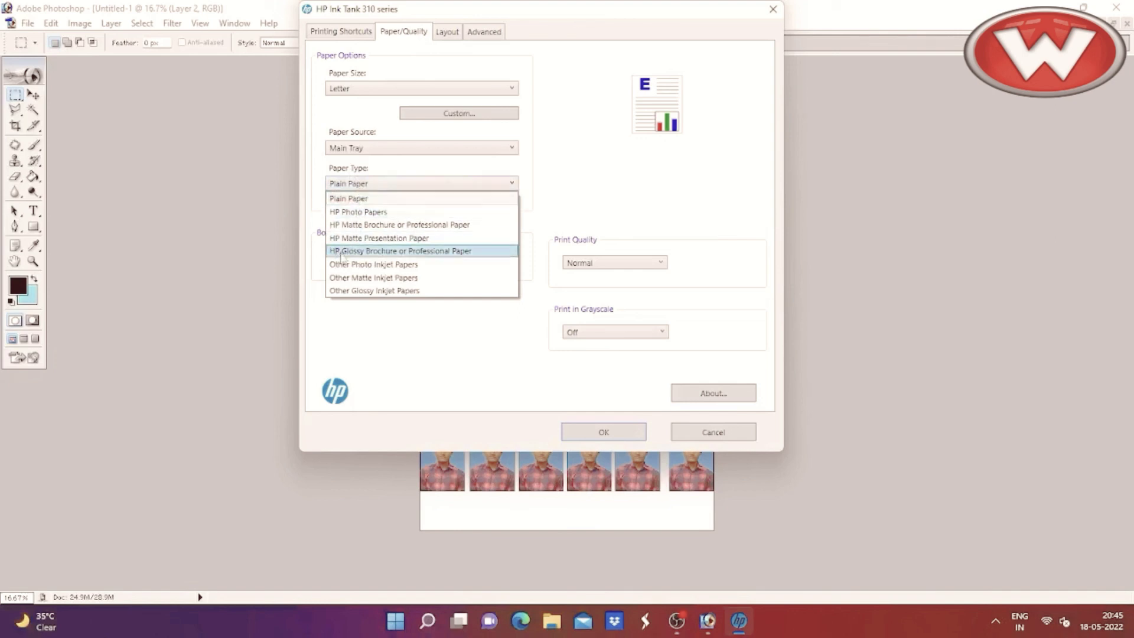
click(440, 260)
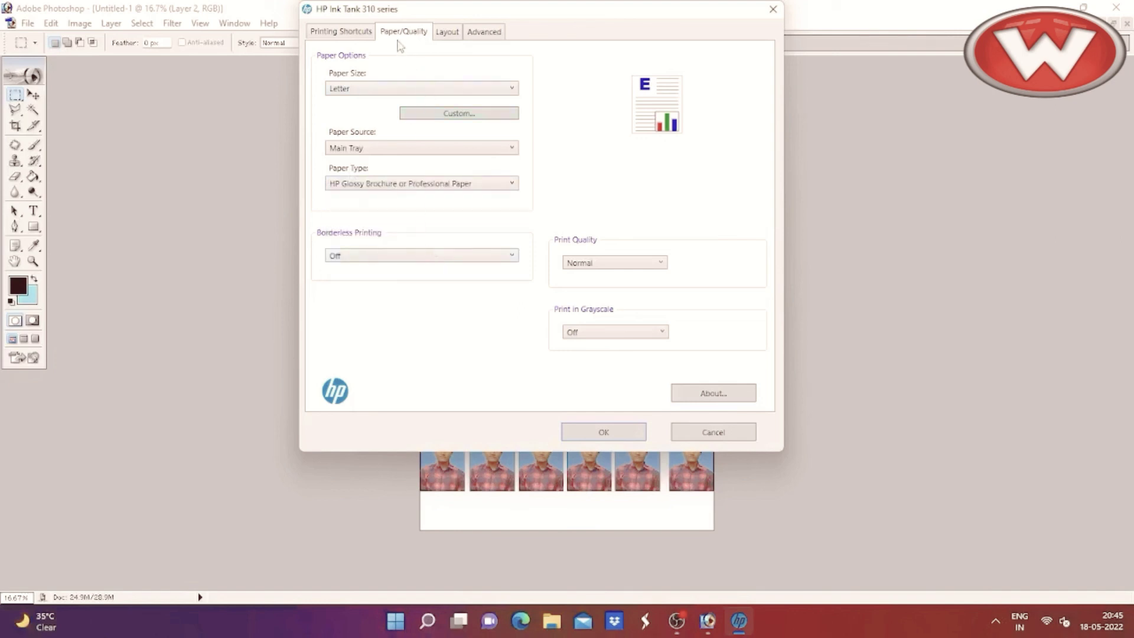
click(483, 33)
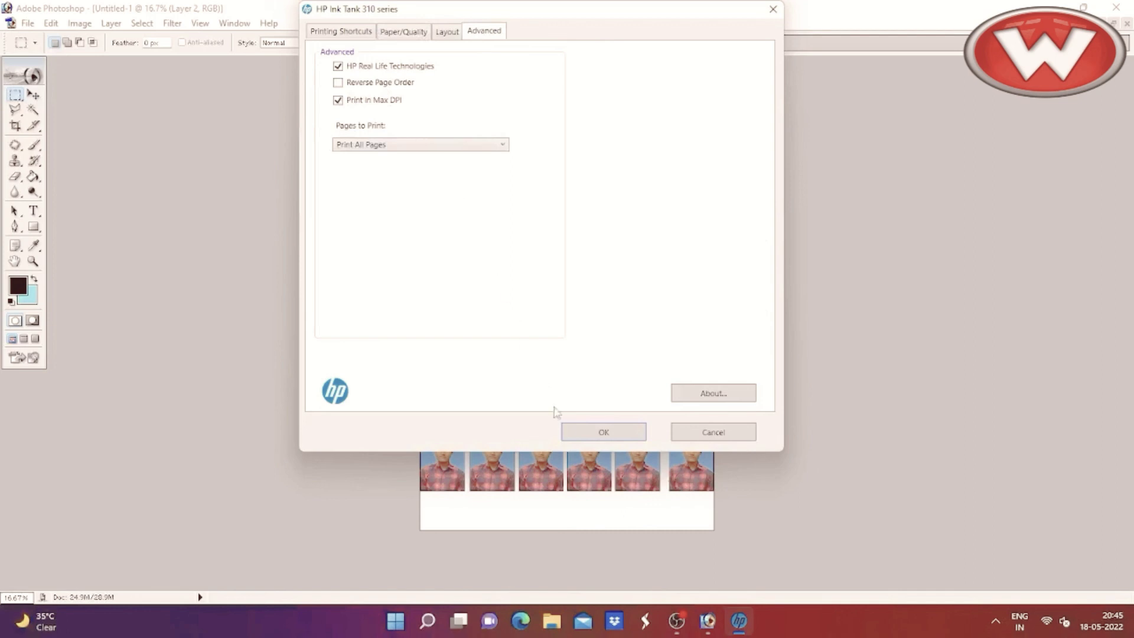
click(603, 432)
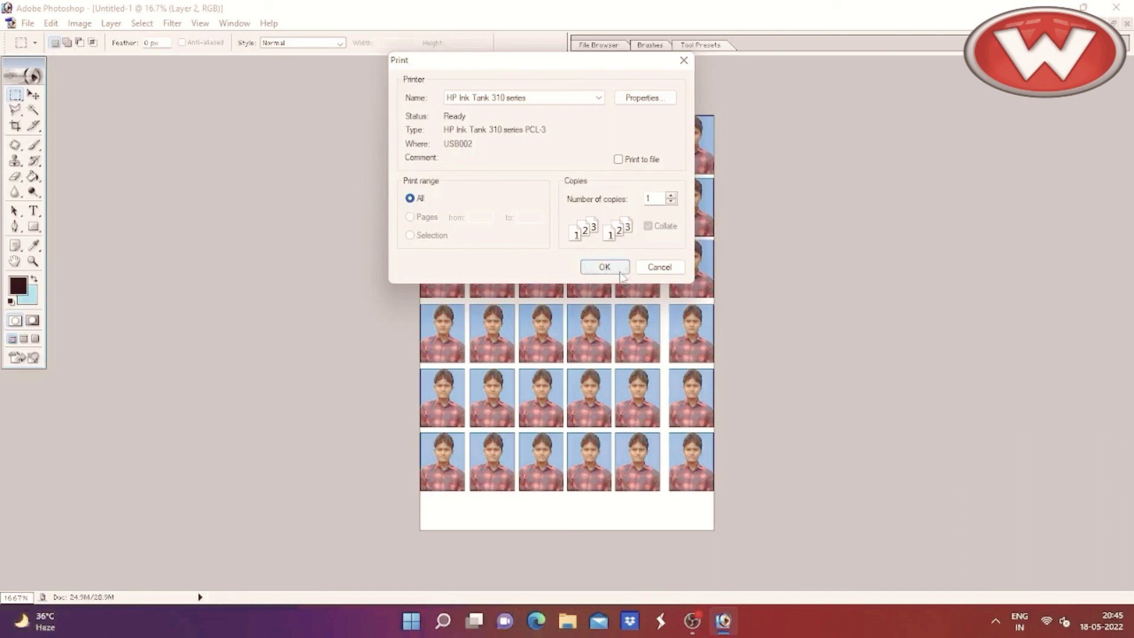
Close the Print dialog without printing.
click(687, 61)
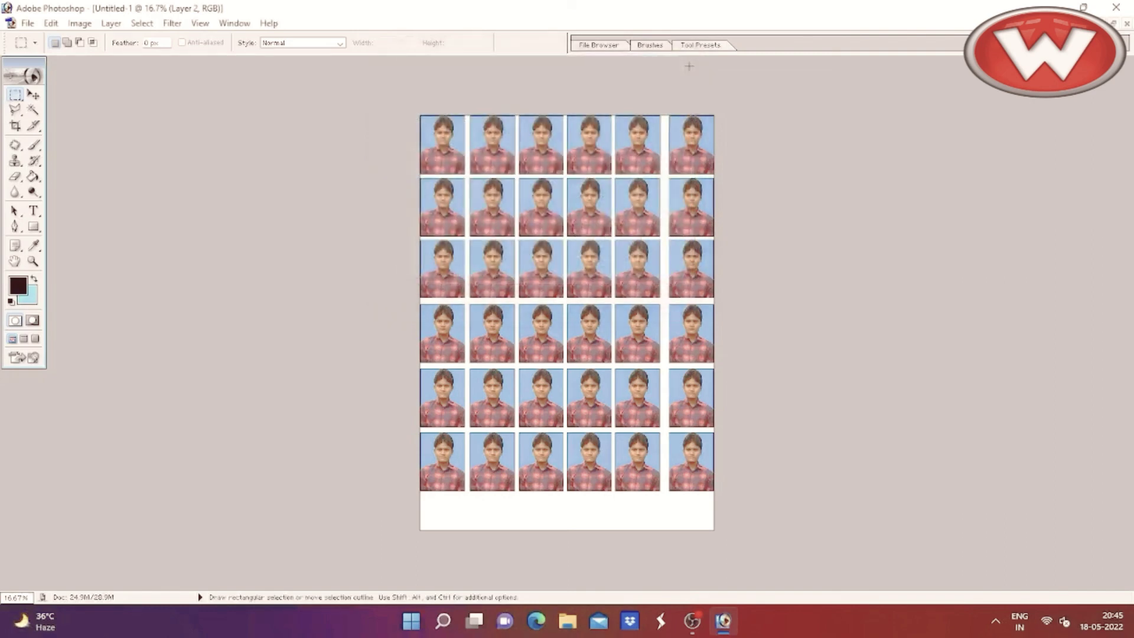